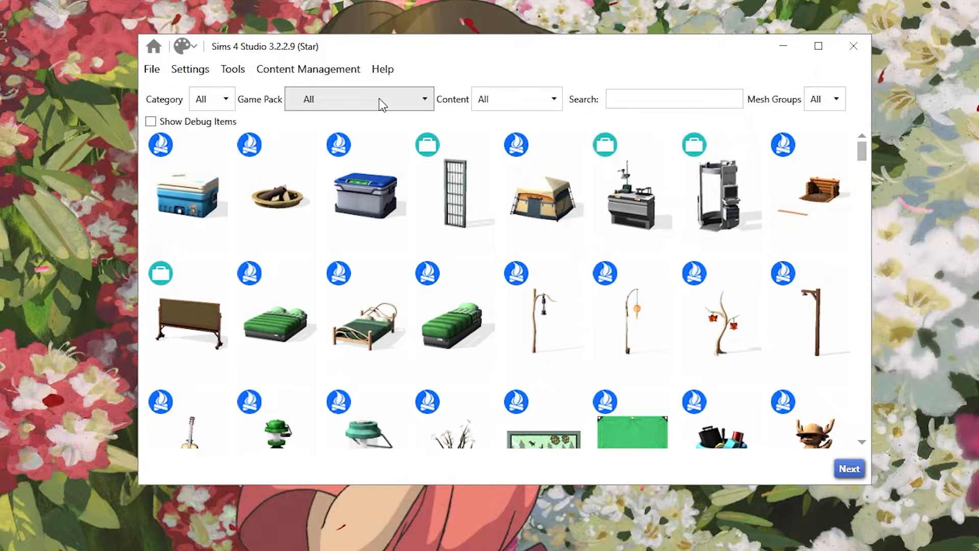
# Step: Filter the object catalog to Base Game items and browse the list
pyautogui.click(429, 102)
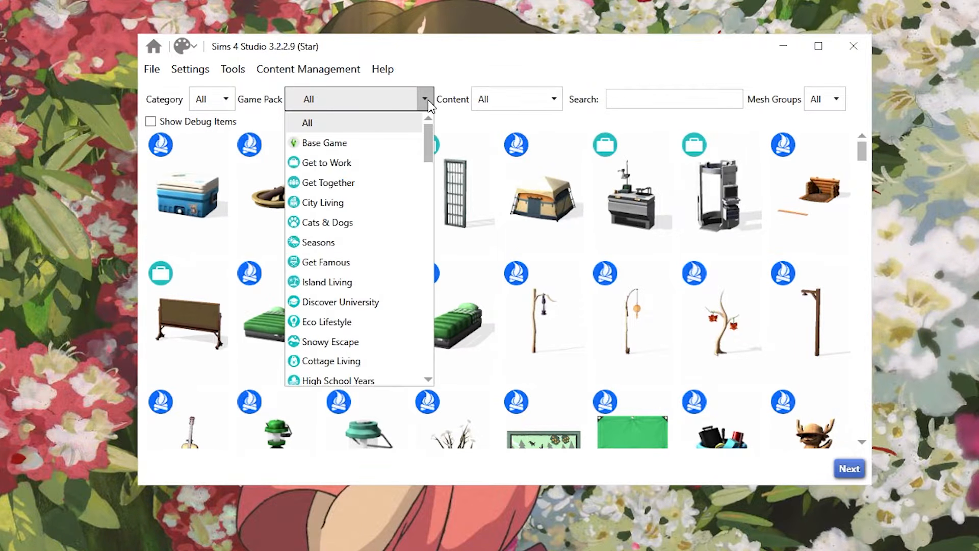
pyautogui.click(386, 146)
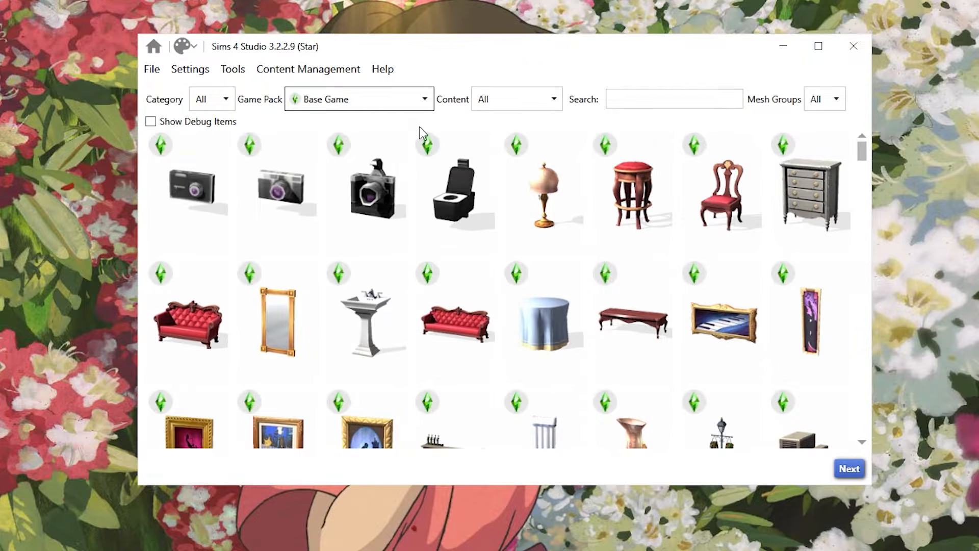
pyautogui.moveTo(866, 154); pyautogui.dragTo(866, 156)
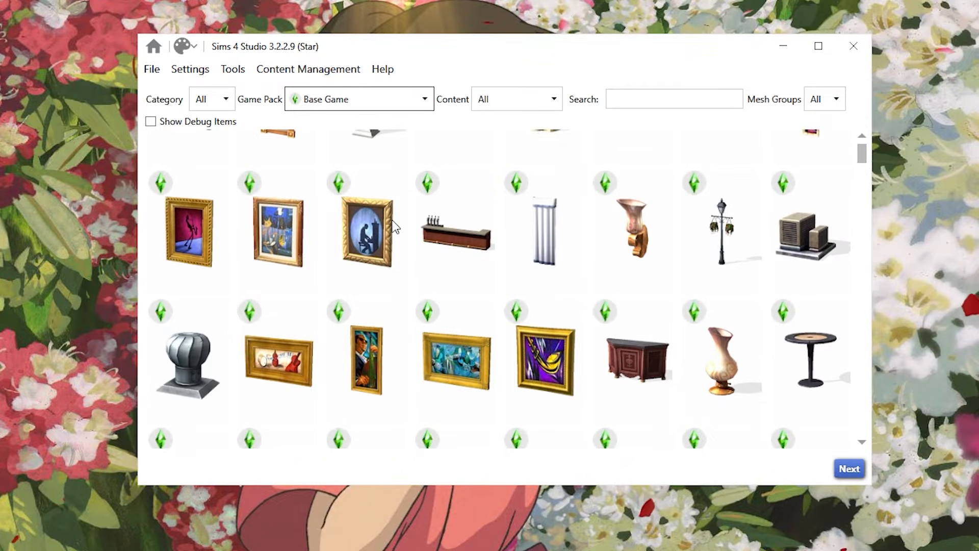
pyautogui.scroll(3, 395, 224)
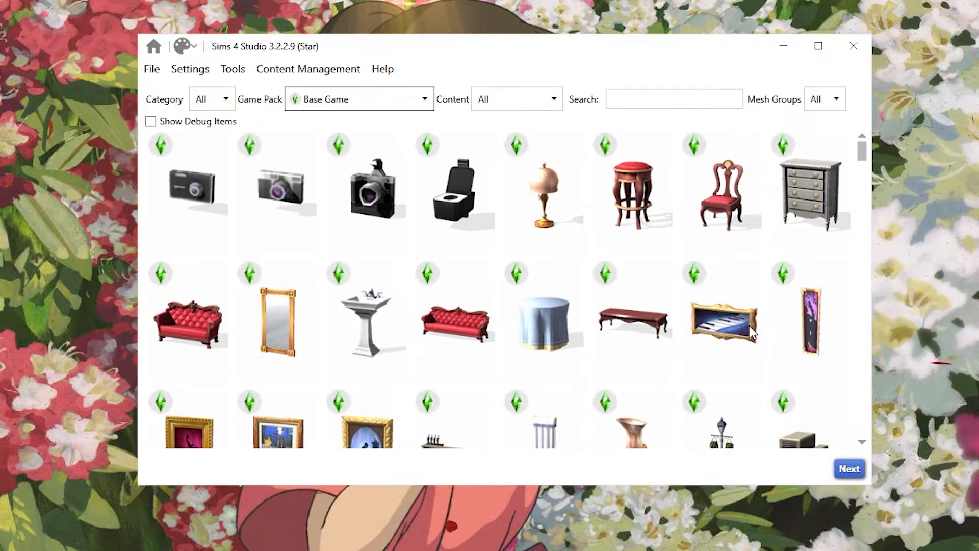
pyautogui.scroll(-10, 545, 300)
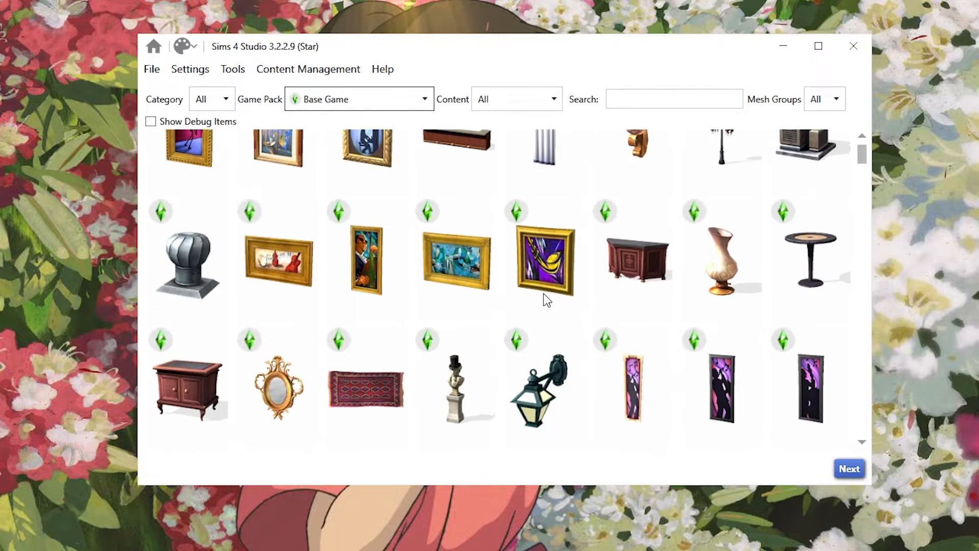
# Step: Search the Base Game objects for "art" and select the four-panel sloth pop art painting
pyautogui.click(639, 94)
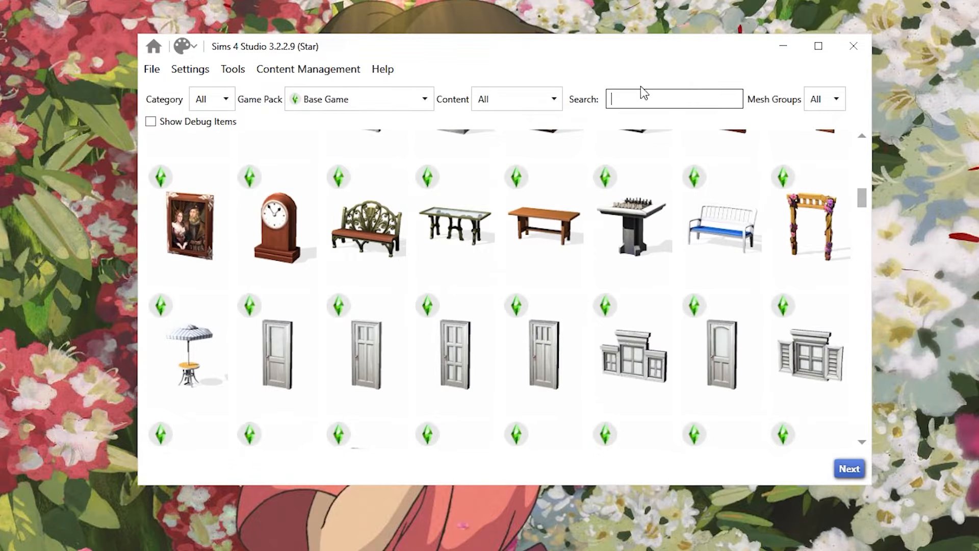
pyautogui.write('art')
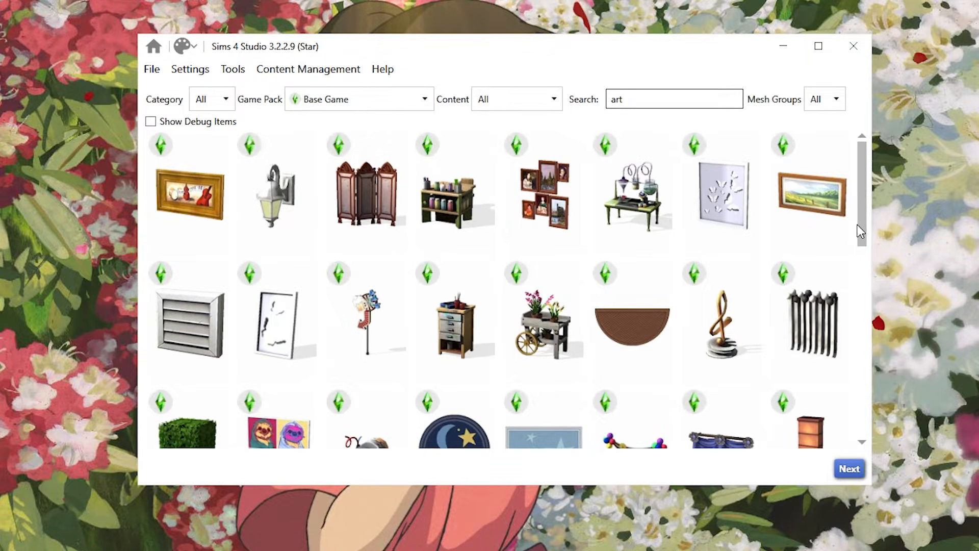
pyautogui.moveTo(860, 227); pyautogui.dragTo(857, 303)
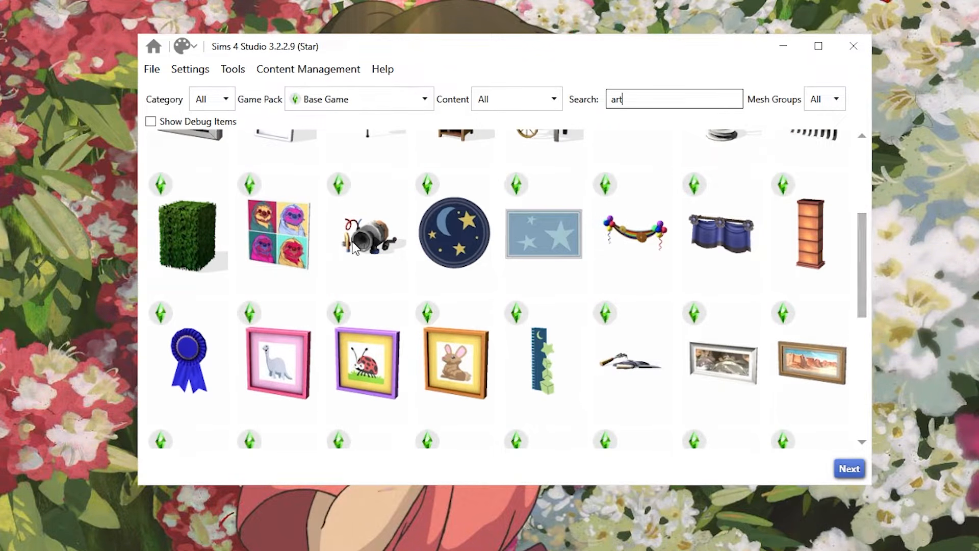
pyautogui.click(282, 259)
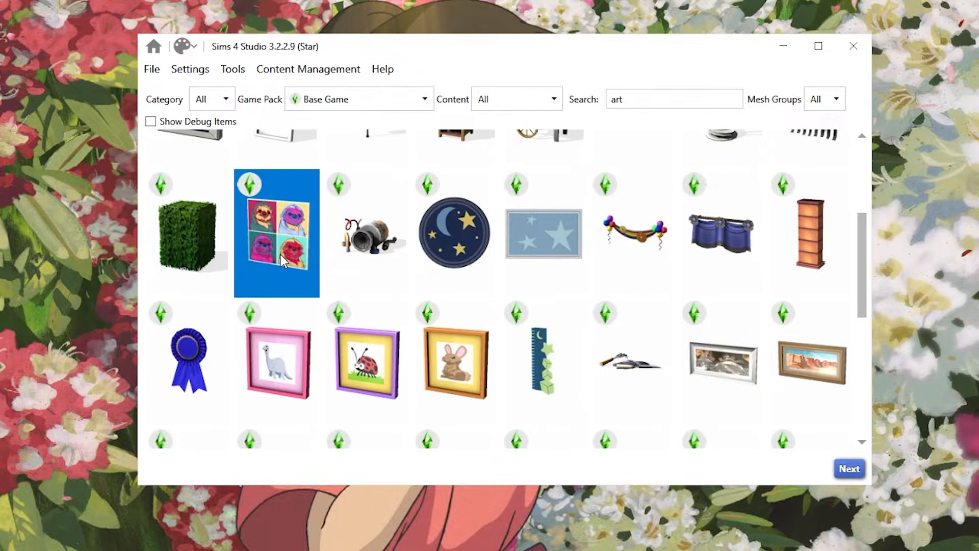
# Step: Create the recolor package for the selected painting, saving it as Ebonix_TutorialRecolor in the Recolor Tutorial folder
pyautogui.click(850, 468)
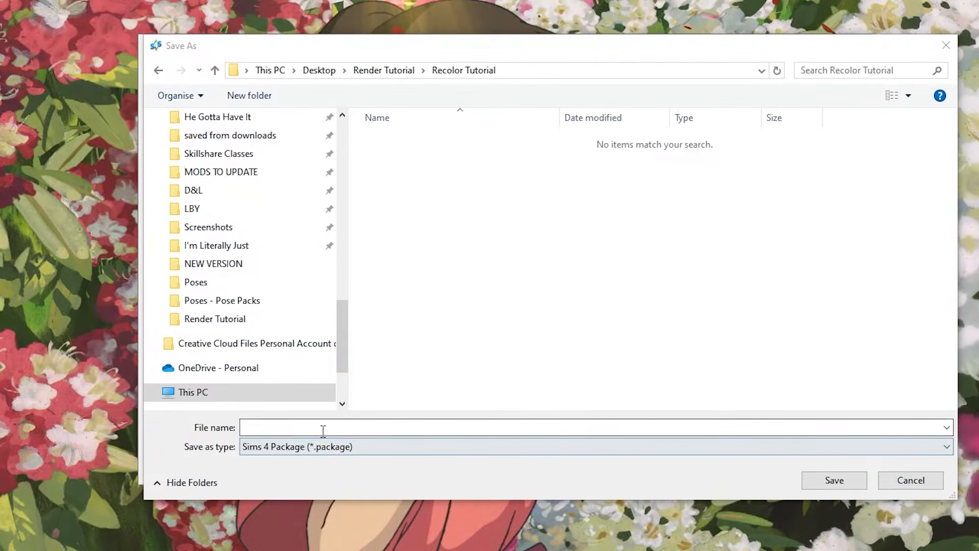
pyautogui.click(341, 424)
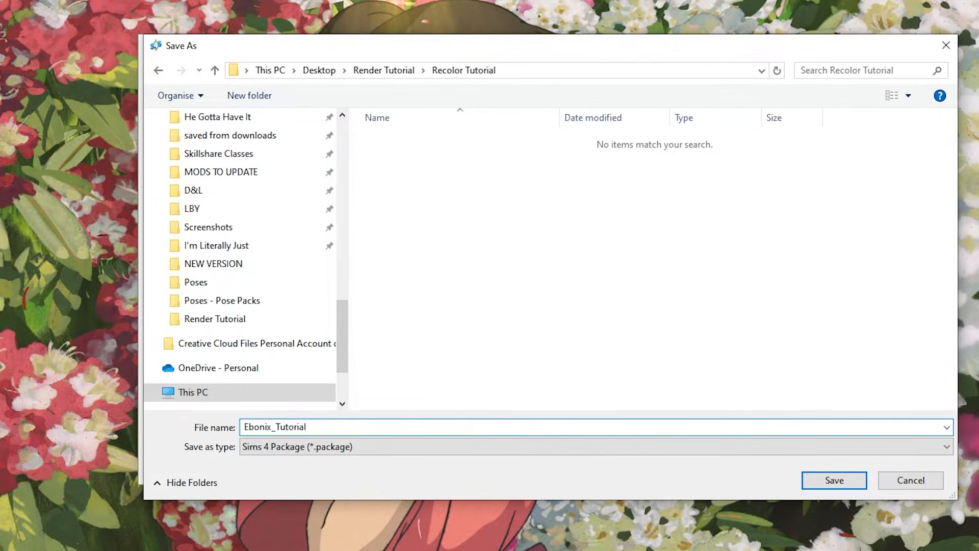
pyautogui.write('Ebonix_TutorialRecolor')
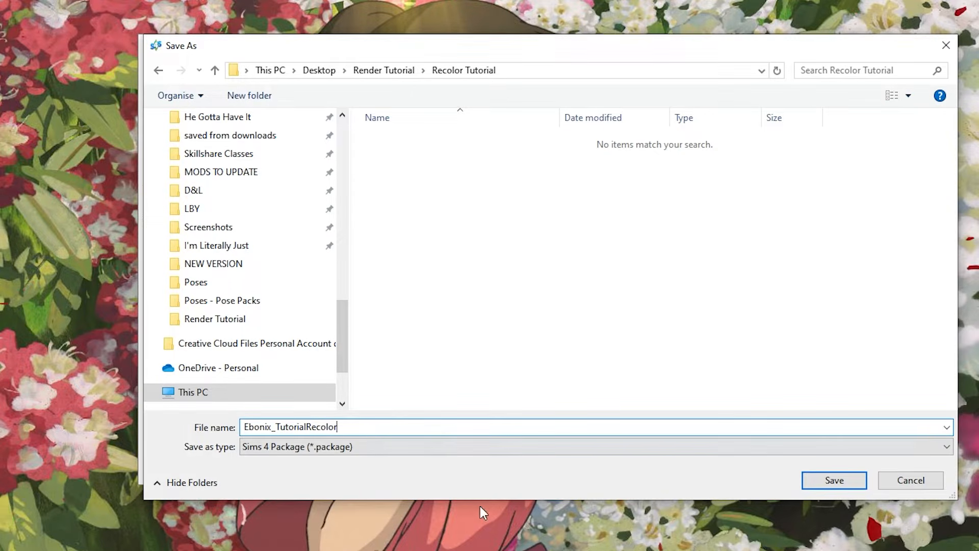
pyautogui.press('Return')
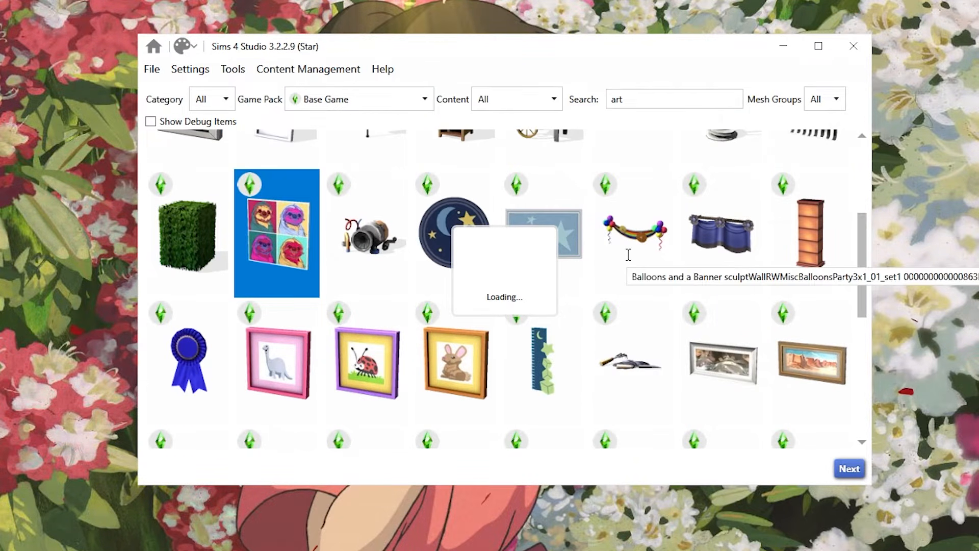
# Step: Inspect the painting closely in the 3D preview and make the item buyable without its achievement requirement
pyautogui.scroll(4, 289, 289)
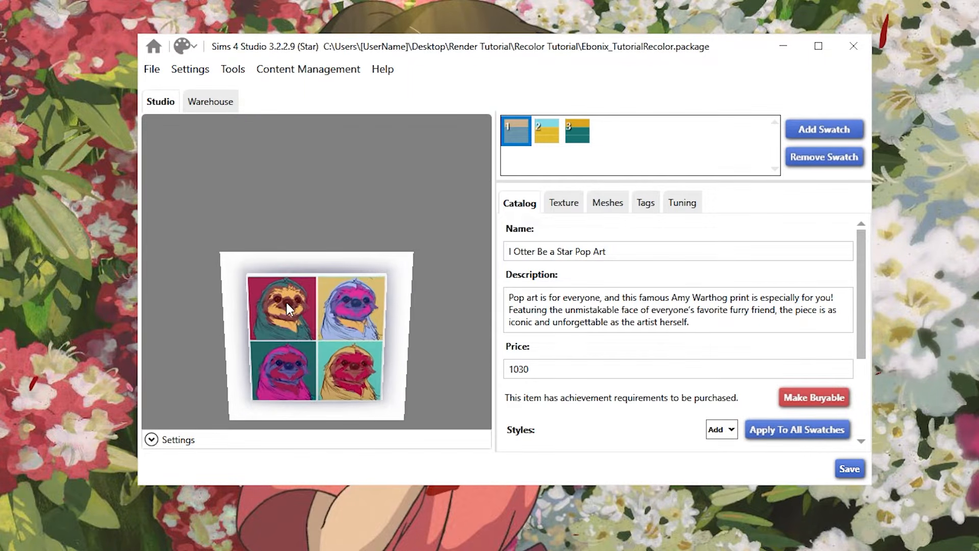
pyautogui.moveTo(265, 255); pyautogui.dragTo(283, 149, button='middle')
pyautogui.moveTo(229, 219)
pyautogui.mouseDown()
pyautogui.moveTo(201, 280)
pyautogui.moveTo(562, 286)
pyautogui.moveTo(699, 300)
pyautogui.moveTo(2, 293)
pyautogui.moveTo(226, 307)
pyautogui.moveTo(193, 282)
pyautogui.moveTo(277, 320)
pyautogui.moveTo(352, 332)
pyautogui.moveTo(376, 288)
pyautogui.moveTo(321, 298)
pyautogui.mouseUp()
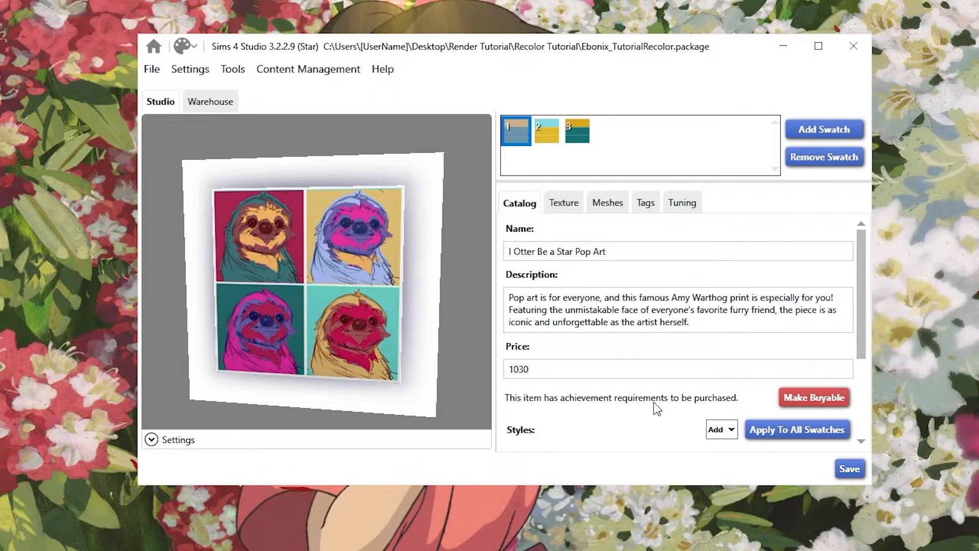
pyautogui.click(811, 400)
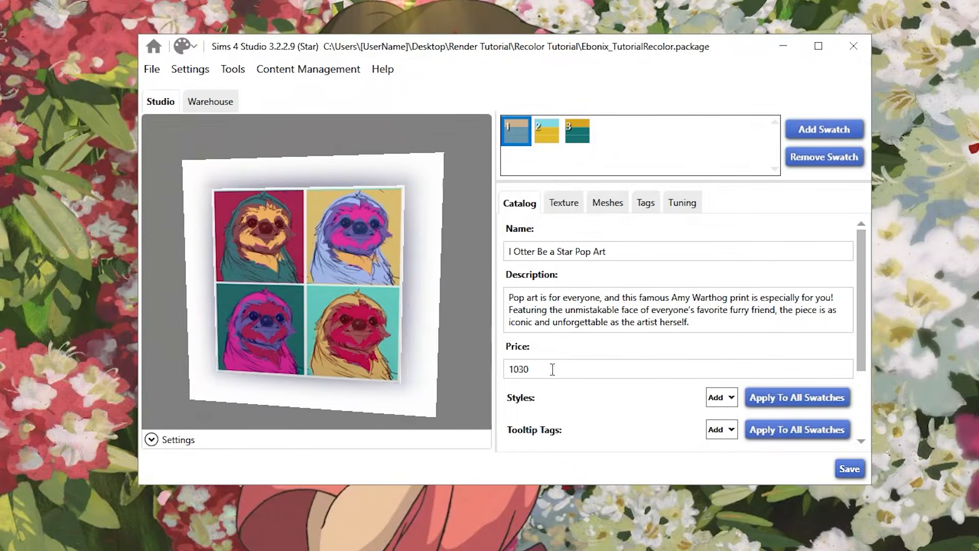
# Step: Export the painting's diffuse texture as a PNG image named "base texture" in the Recolor Tutorial folder
pyautogui.click(564, 203)
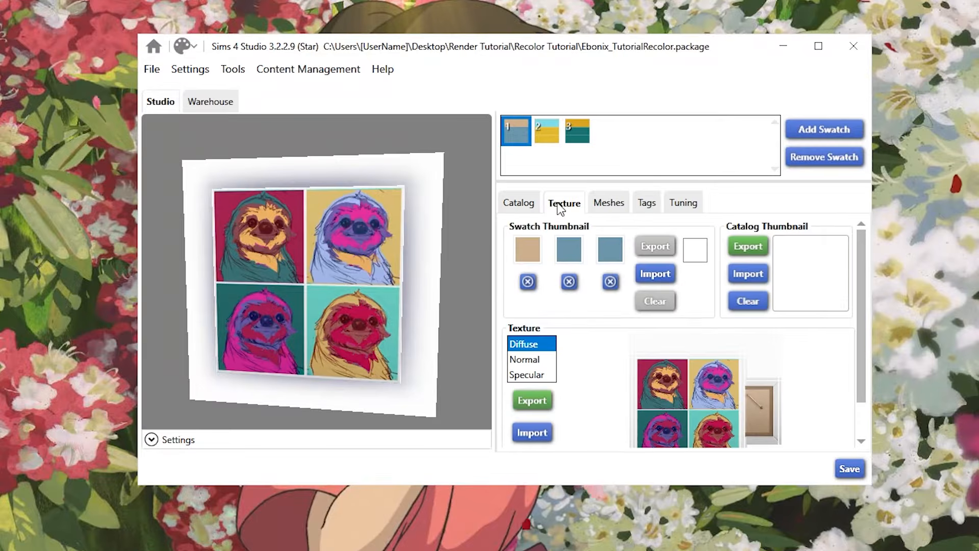
pyautogui.click(534, 404)
pyautogui.click(306, 446)
pyautogui.click(306, 462)
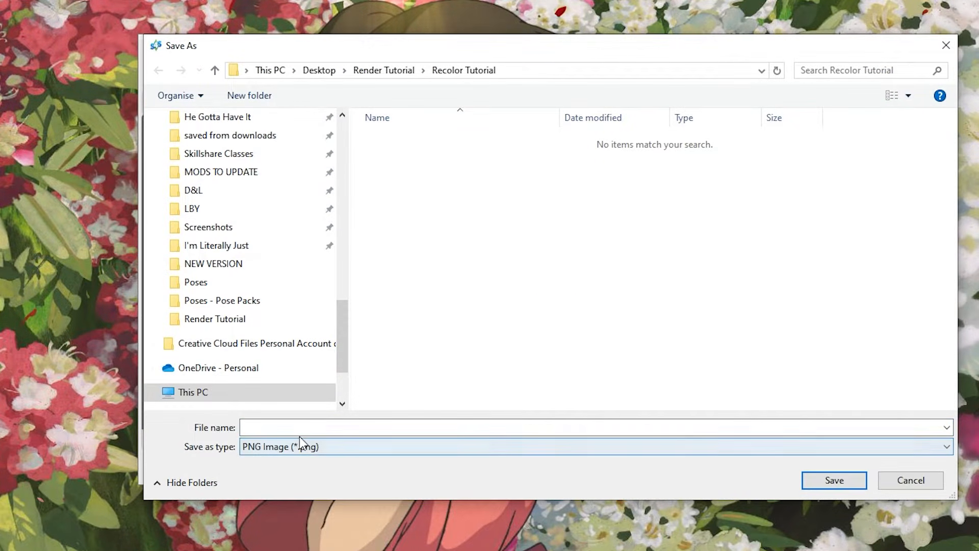
pyautogui.click(301, 428)
pyautogui.write('base textu')
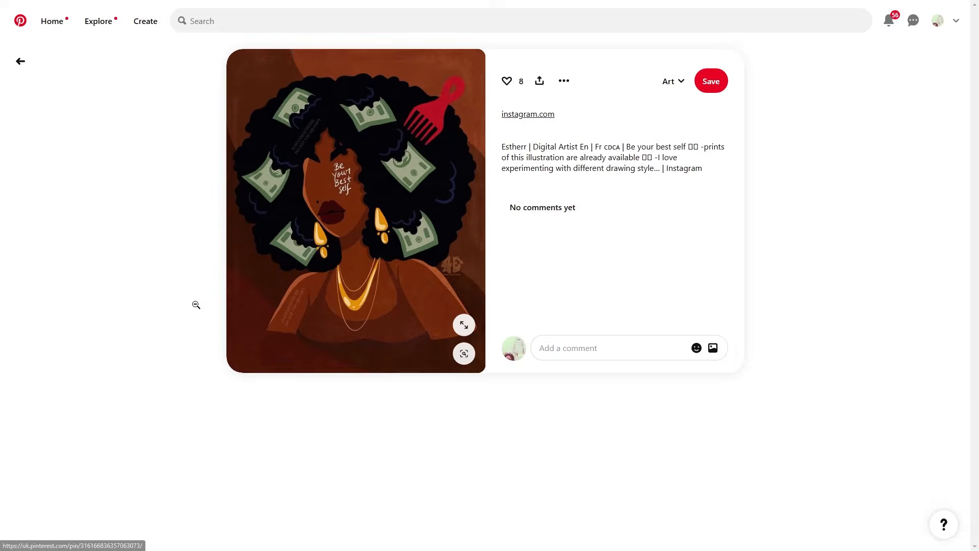
# Step: Switch to Pinterest, browse the related art pins and save the "Choosing Peace" portrait image to the computer
pyautogui.scroll(-10, 381, 424)
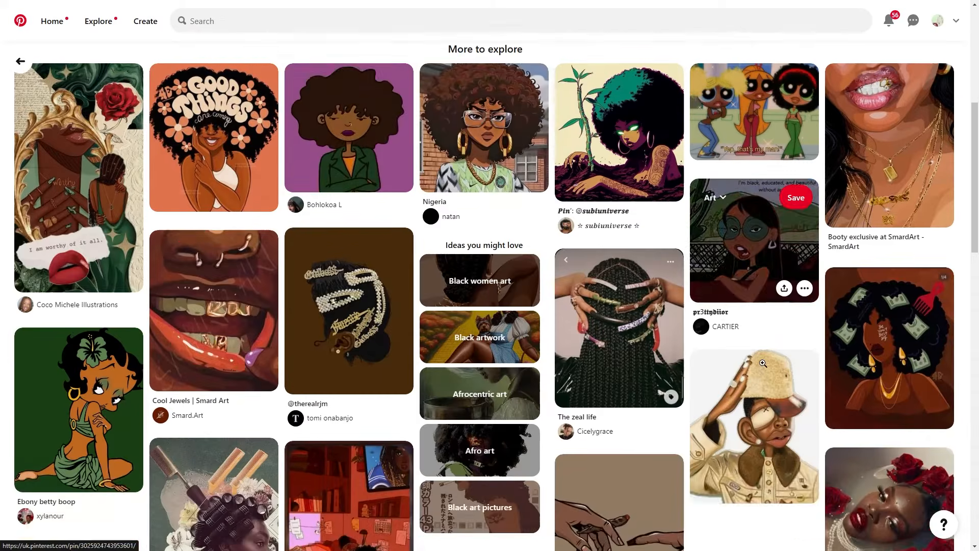
pyautogui.scroll(-15, 381, 424)
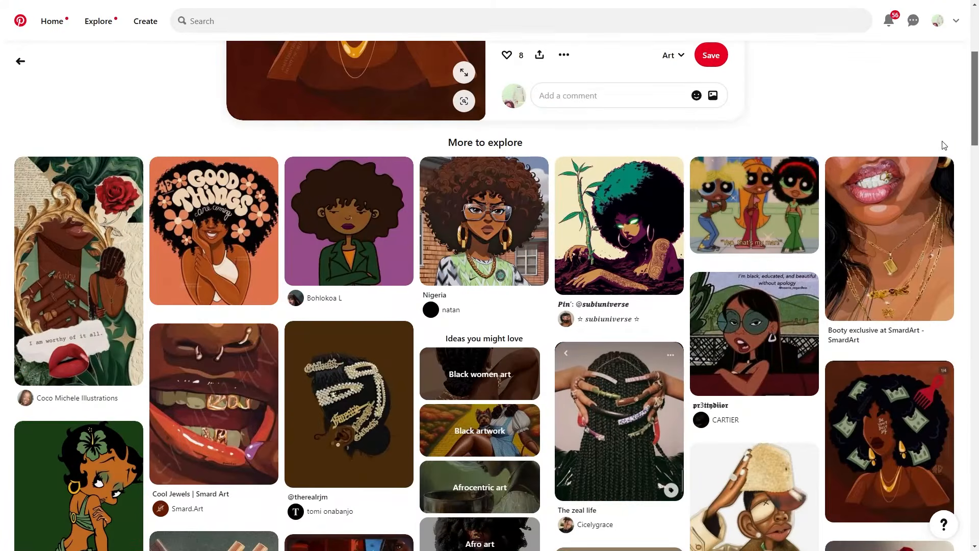
pyautogui.click(352, 225)
pyautogui.scroll(-3, 381, 277)
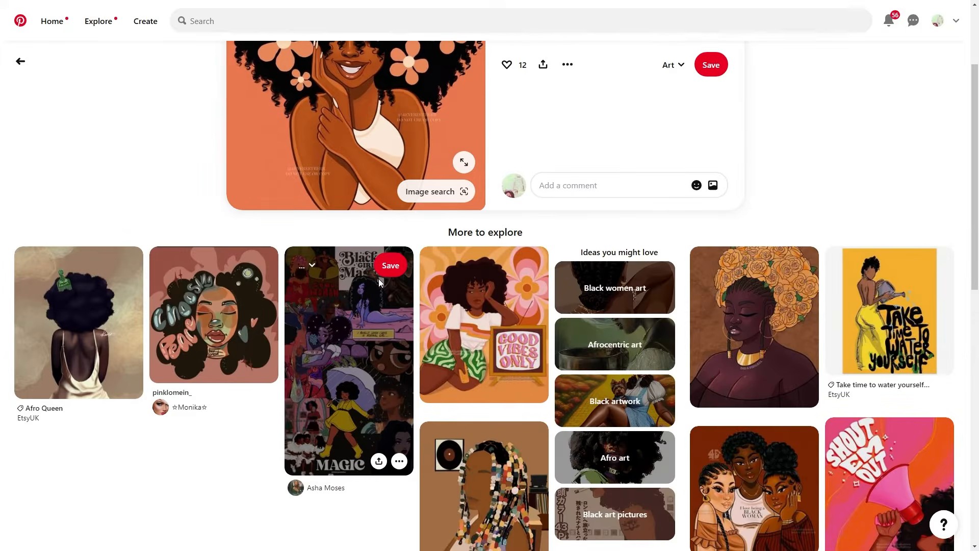
pyautogui.click(248, 316)
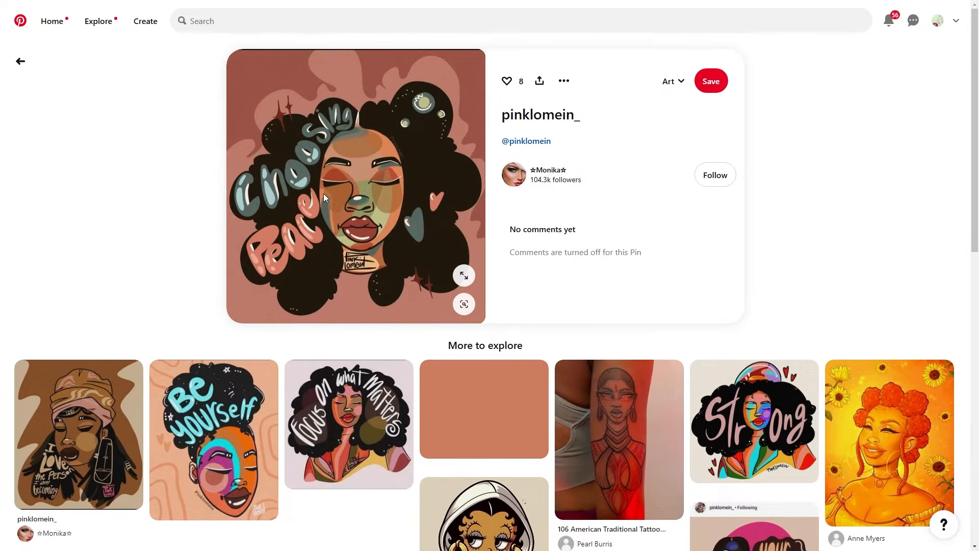
pyautogui.rightClick(324, 194)
pyautogui.click(335, 226)
pyautogui.press('Return')
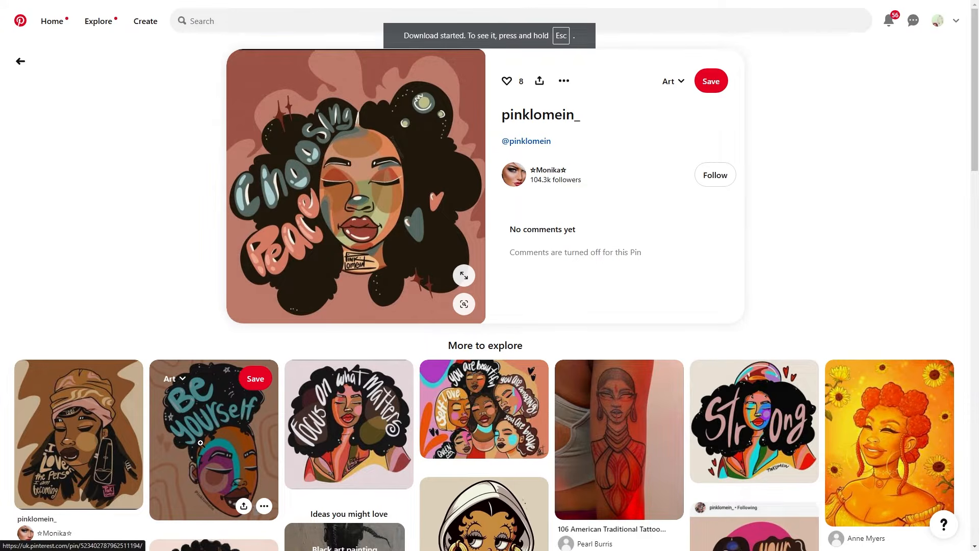
# Step: Open the related "Be yourself" portrait pin and save its image to the computer
pyautogui.click(201, 443)
pyautogui.rightClick(401, 256)
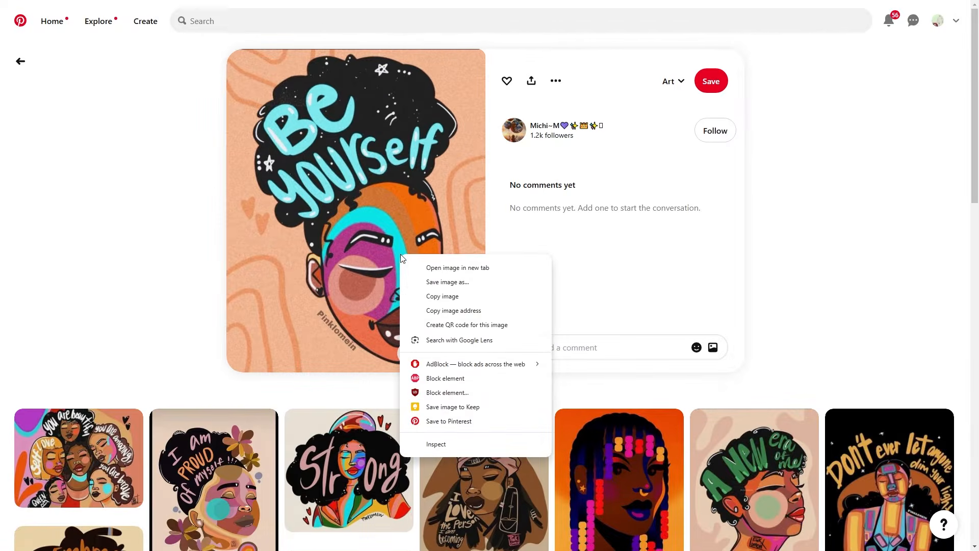
pyautogui.click(422, 282)
pyautogui.press('Return')
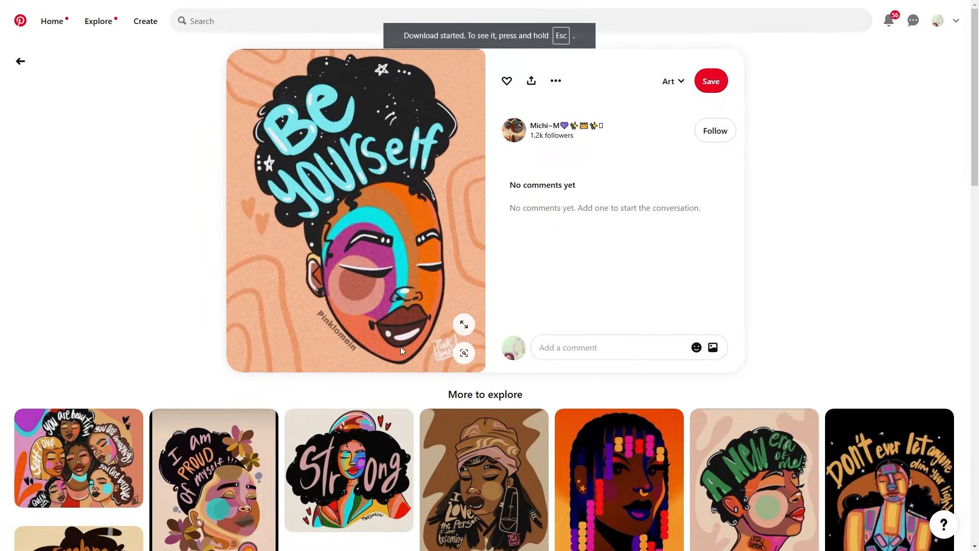
# Step: Open the related "A new era of me!" portrait pin and save its image to the computer
pyautogui.click(708, 472)
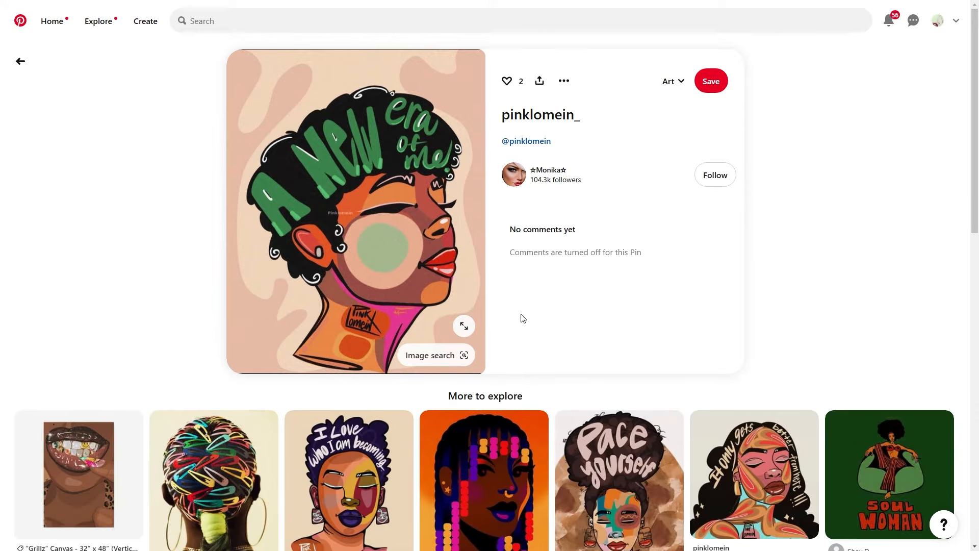
pyautogui.rightClick(382, 277)
pyautogui.click(439, 307)
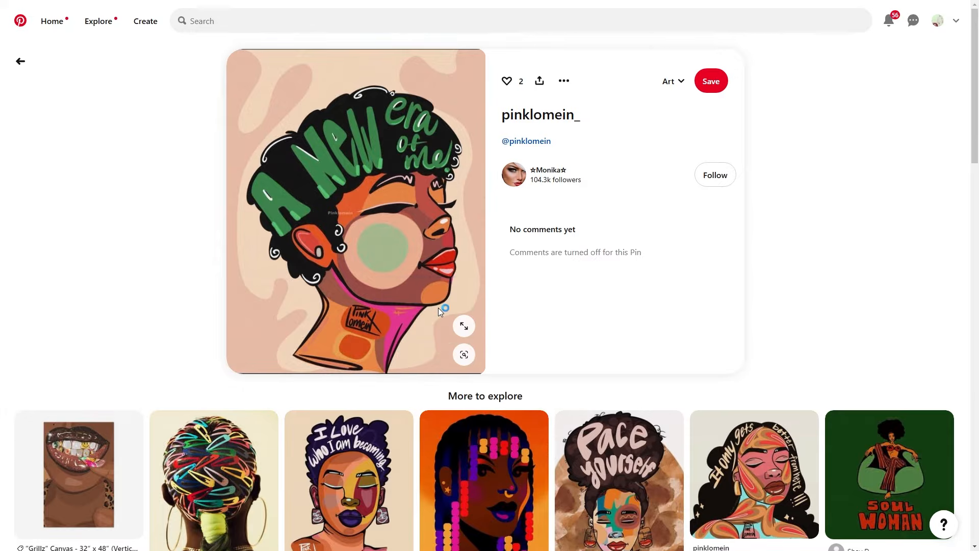
pyautogui.press('Return')
# Step: Open the related "It only gets better from here" portrait pin and save its image to the computer
pyautogui.scroll(-3, 128, 162)
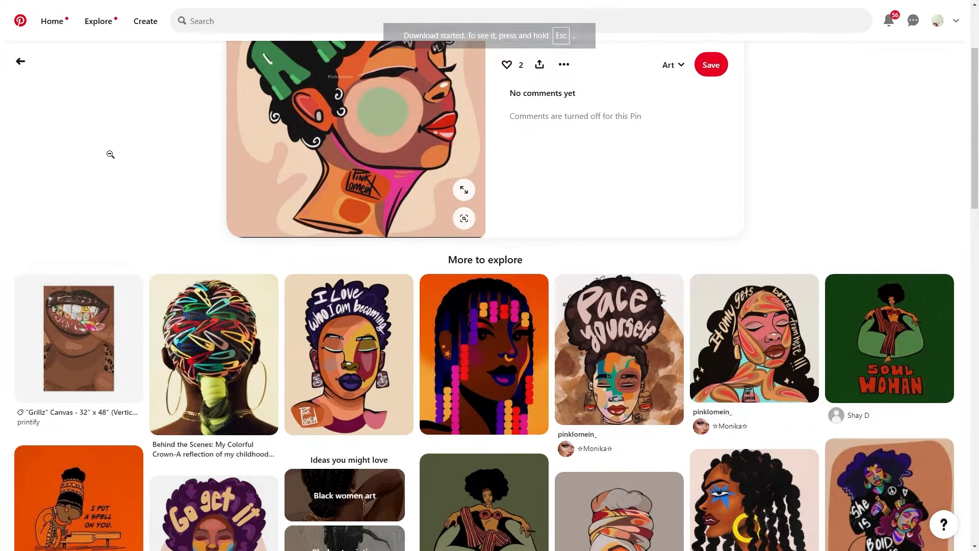
pyautogui.click(739, 337)
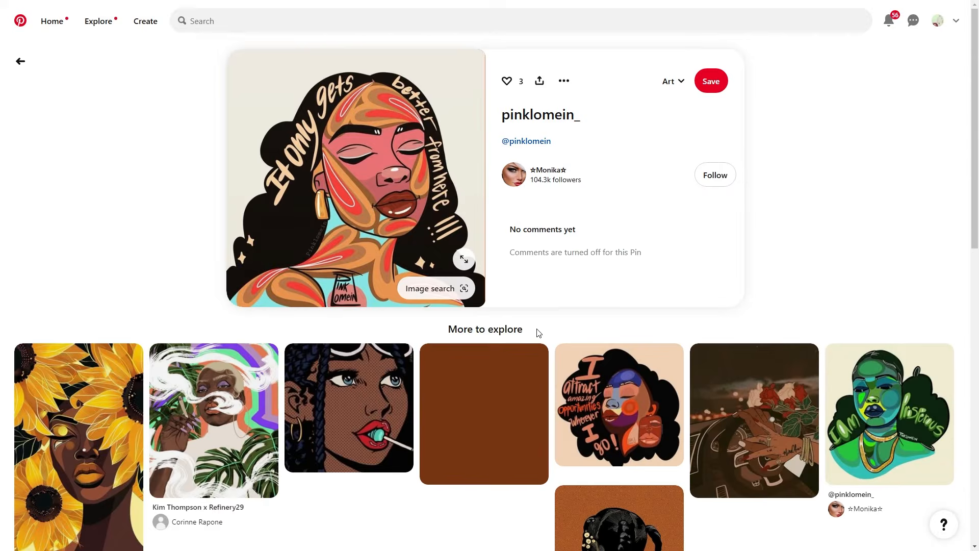
pyautogui.rightClick(441, 204)
pyautogui.click(484, 231)
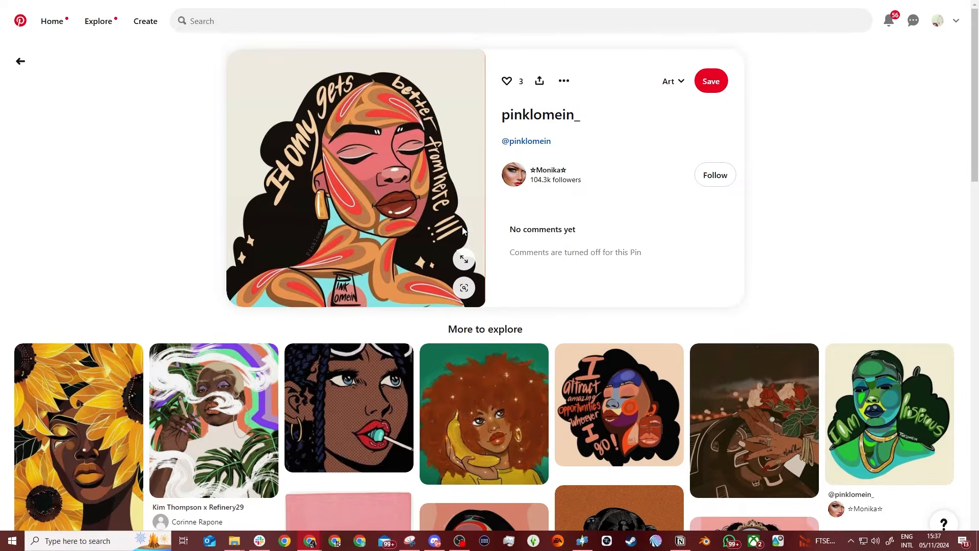
pyautogui.click(464, 489)
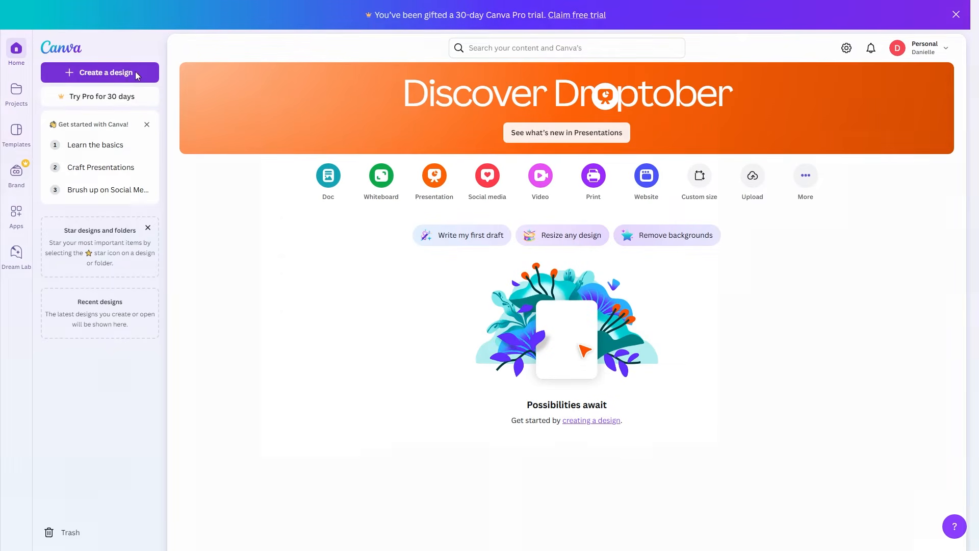
# Step: Create a new design from the uploaded file base texture.png at its custom size of 512 × 512 px
pyautogui.click(137, 75)
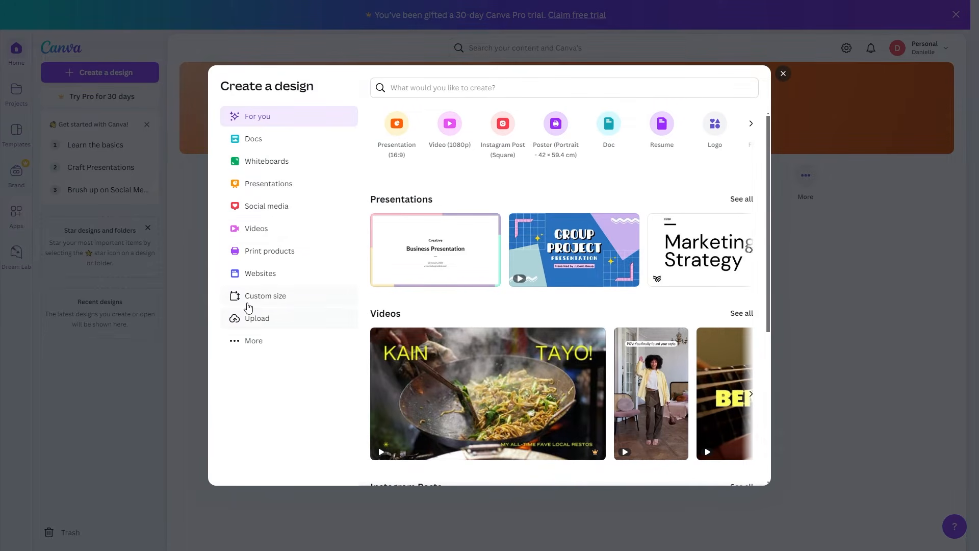
pyautogui.click(251, 319)
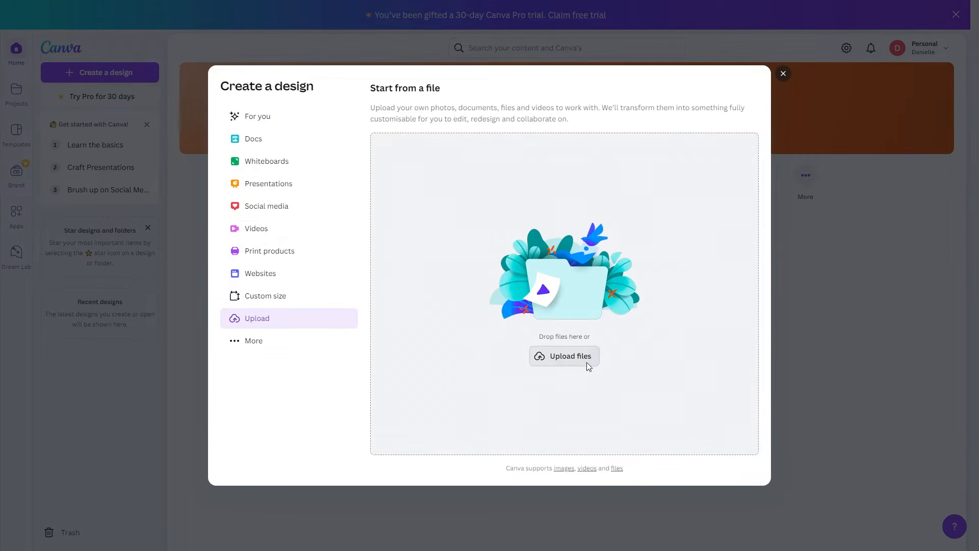
pyautogui.click(589, 367)
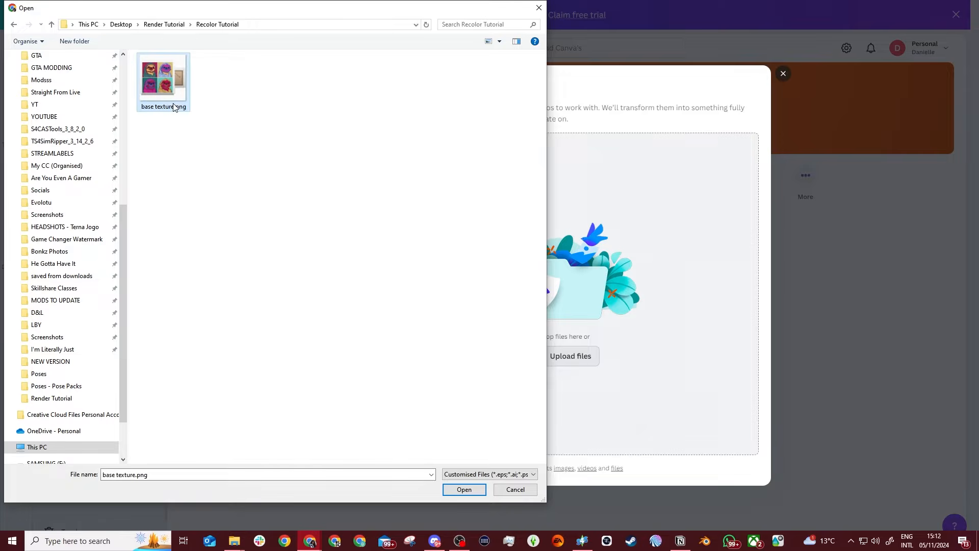
pyautogui.click(463, 490)
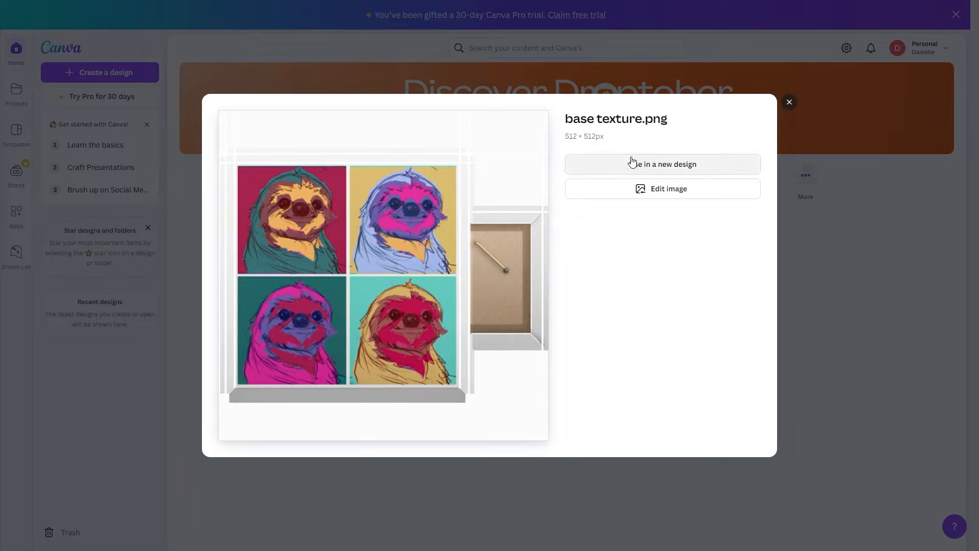
pyautogui.click(628, 164)
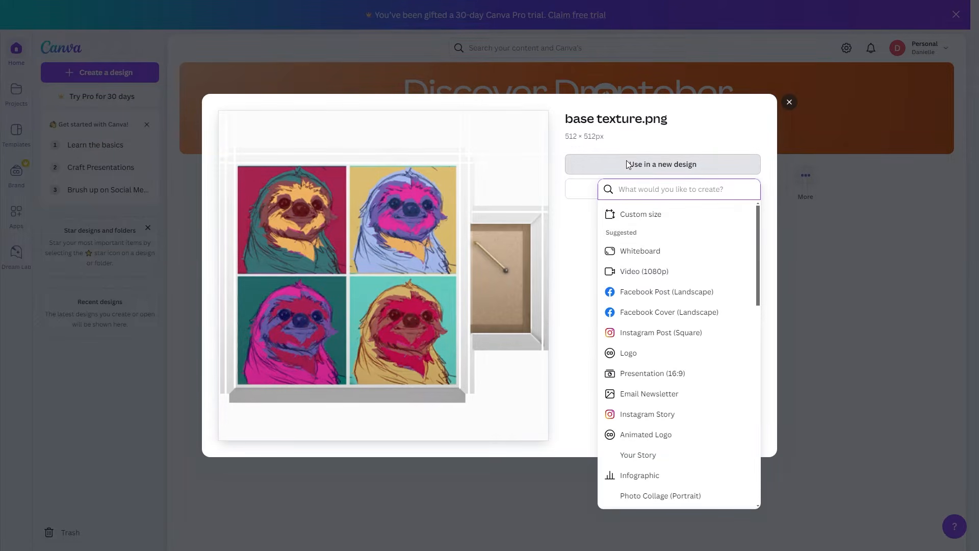
pyautogui.click(628, 213)
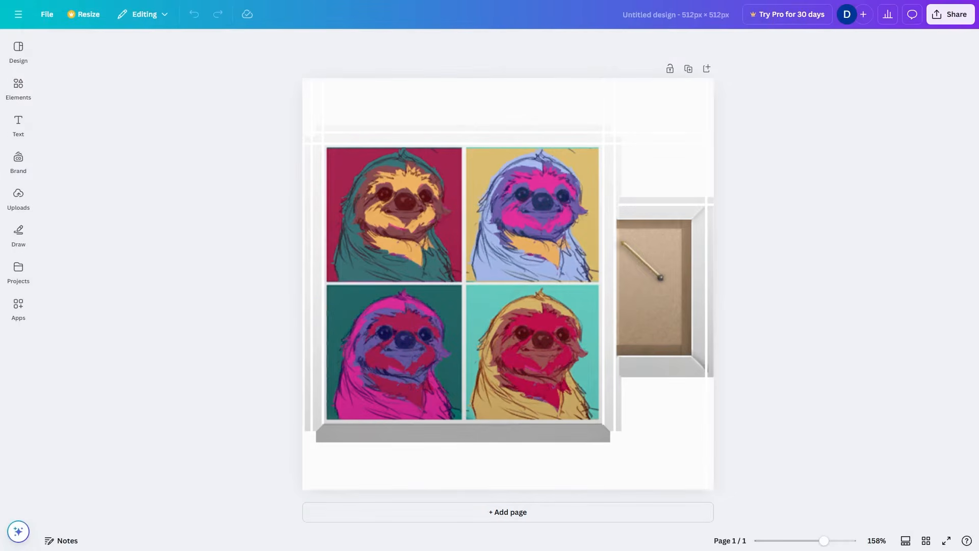
# Step: Upload the "A new era of me!" portrait, add it to the design and enlarge it to the width of the four sloth panels
pyautogui.click(18, 196)
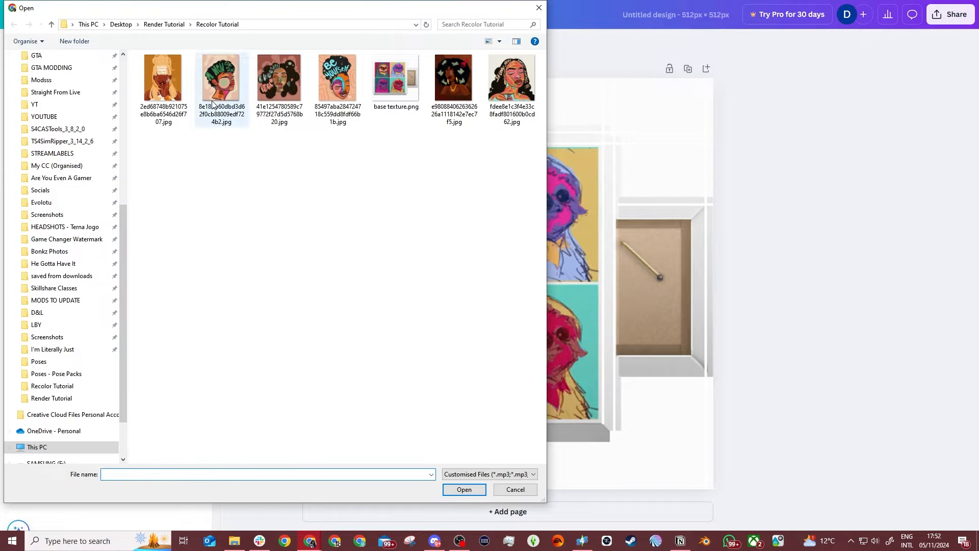
pyautogui.doubleClick(236, 94)
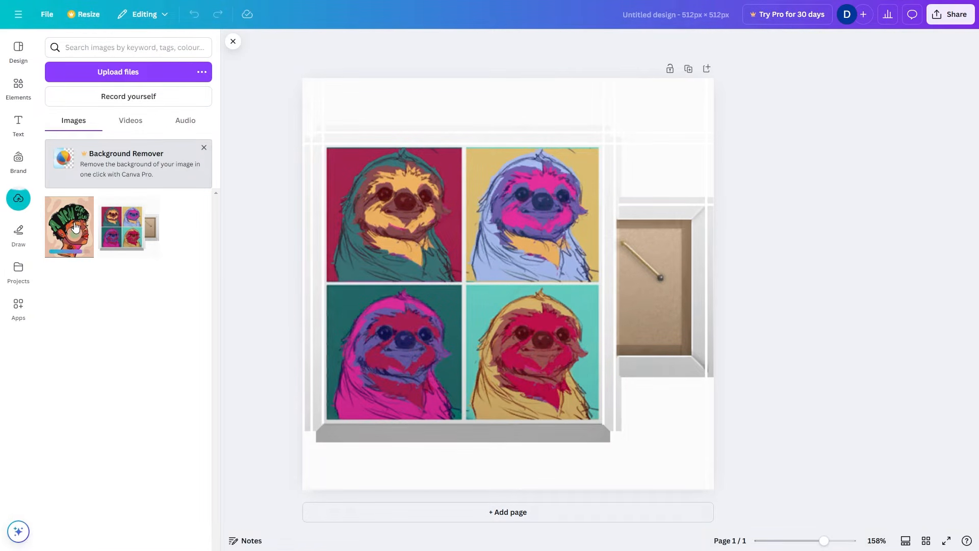
pyautogui.click(76, 226)
pyautogui.moveTo(473, 245); pyautogui.dragTo(395, 236)
pyautogui.moveTo(525, 396); pyautogui.dragTo(610, 472)
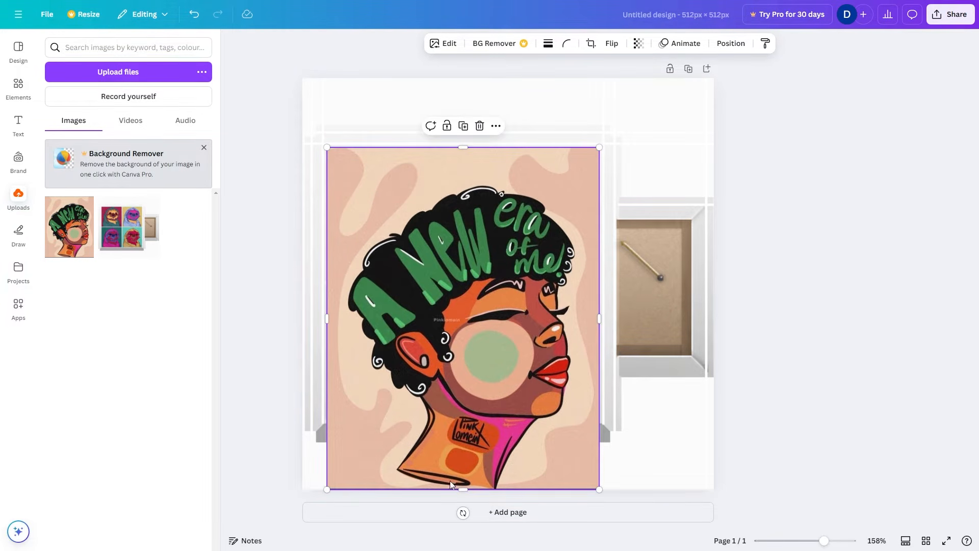
# Step: Crop the portrait's lower edge to the painting's square and align its sides with the frame
pyautogui.moveTo(328, 490)
pyautogui.mouseDown()
pyautogui.moveTo(361, 449)
pyautogui.moveTo(323, 465)
pyautogui.moveTo(313, 477)
pyautogui.moveTo(327, 490)
pyautogui.mouseUp()
pyautogui.moveTo(451, 490); pyautogui.dragTo(436, 422)
pyautogui.moveTo(327, 289); pyautogui.dragTo(326, 284)
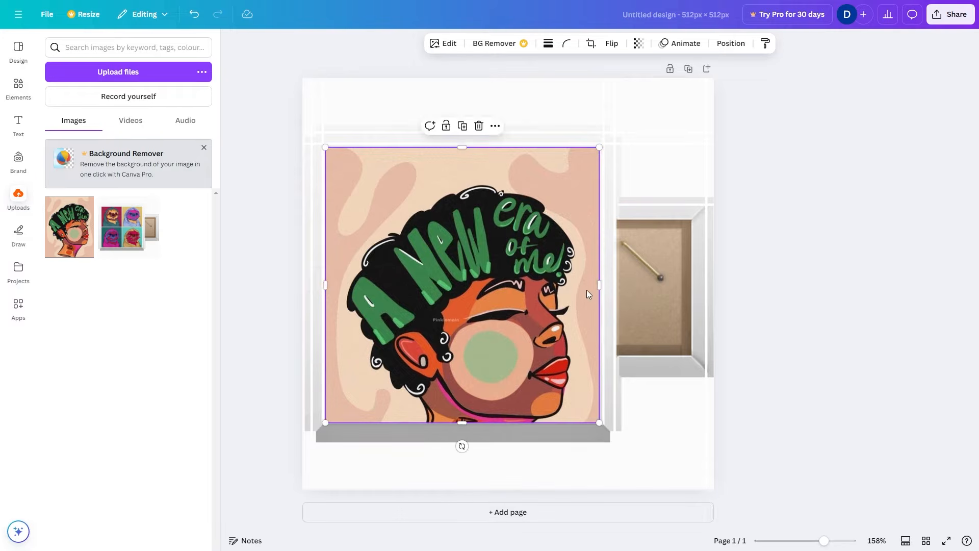
pyautogui.moveTo(599, 286); pyautogui.dragTo(601, 286)
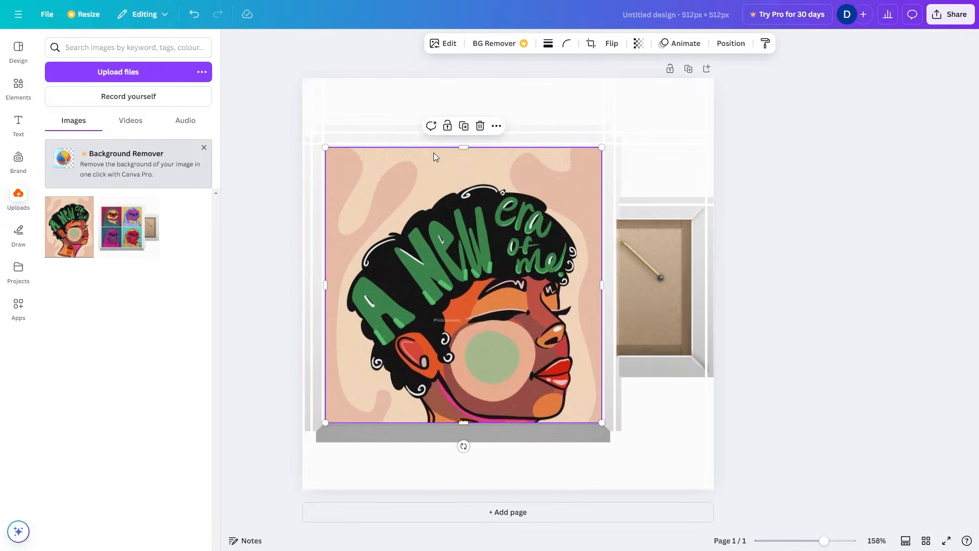
# Step: Shift the portrait upward inside its crop so more of the neck and less of the background above the hair is included
pyautogui.doubleClick(475, 277)
pyautogui.moveTo(475, 277); pyautogui.dragTo(455, 220)
pyautogui.click(809, 278)
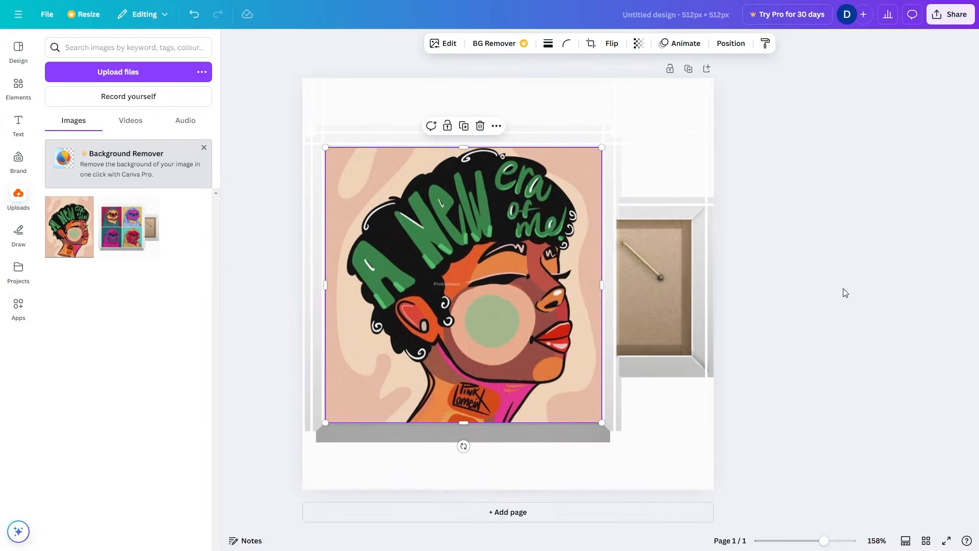
pyautogui.click(807, 309)
# Step: Fine-tune the portrait's edges so it fully covers the sloth artwork up to the inner frame
pyautogui.moveTo(823, 541); pyautogui.dragTo(832, 540)
pyautogui.click(387, 134)
pyautogui.hotkey('ctrl', 'z')
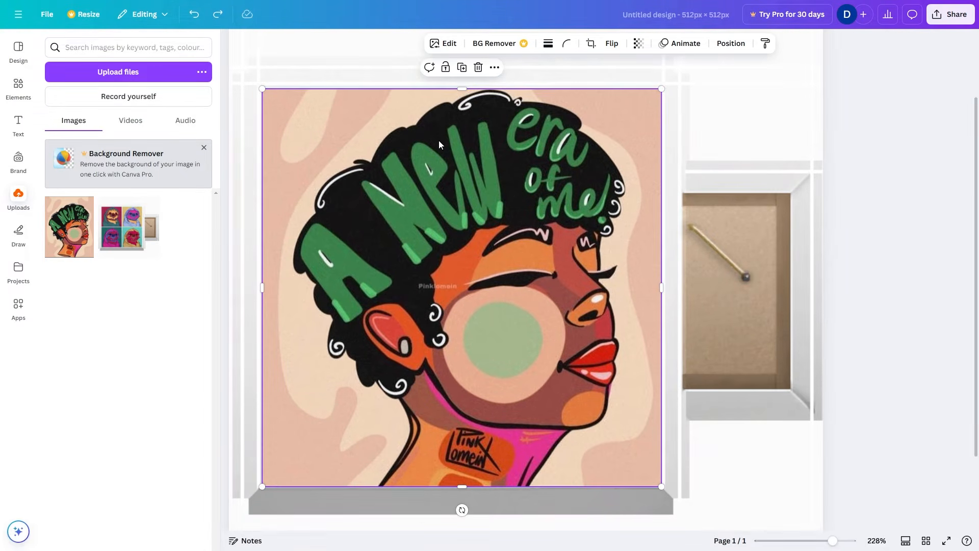
pyautogui.moveTo(456, 91); pyautogui.dragTo(456, 86)
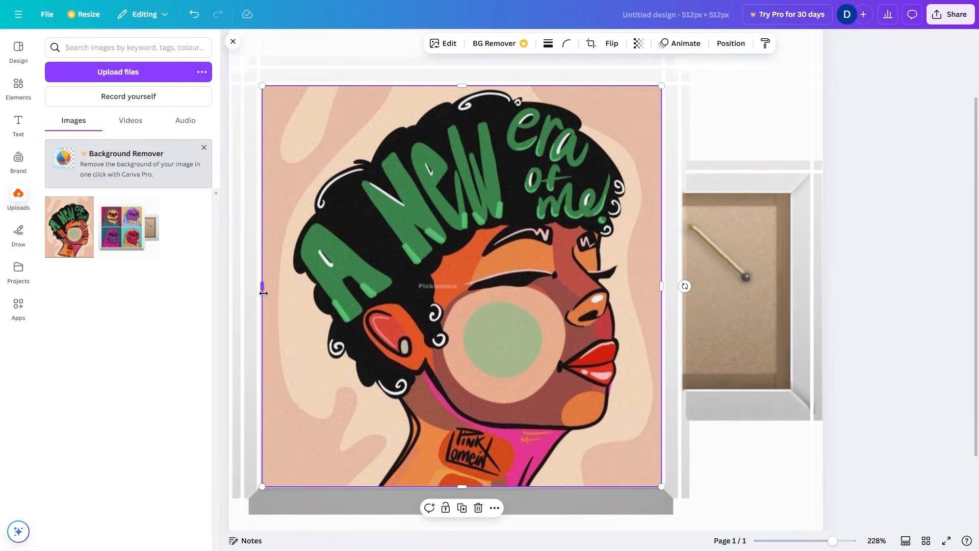
pyautogui.moveTo(262, 284); pyautogui.dragTo(262, 280)
pyautogui.moveTo(662, 284)
pyautogui.mouseDown()
pyautogui.moveTo(652, 284)
pyautogui.moveTo(664, 284)
pyautogui.mouseUp()
pyautogui.moveTo(442, 486); pyautogui.dragTo(440, 487)
pyautogui.click(900, 322)
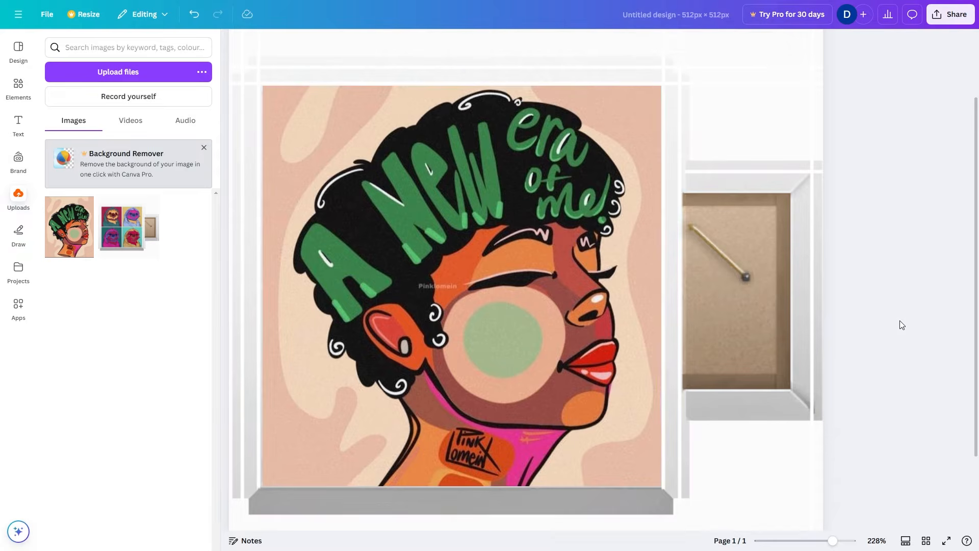
pyautogui.scroll(-1, 365, 163)
pyautogui.moveTo(833, 540); pyautogui.dragTo(823, 540)
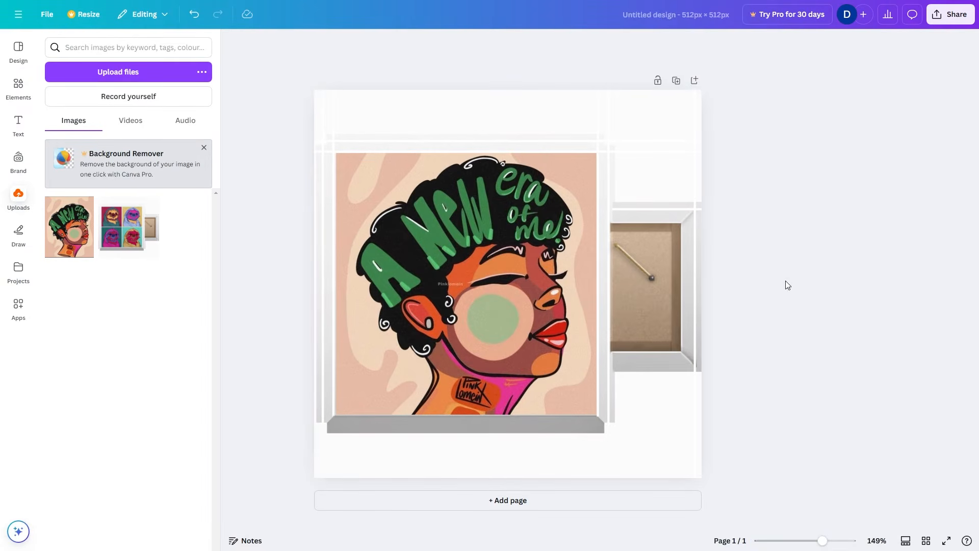
# Step: Download the finished texture design as a PNG at 512 × 512 px
pyautogui.click(954, 14)
pyautogui.click(796, 221)
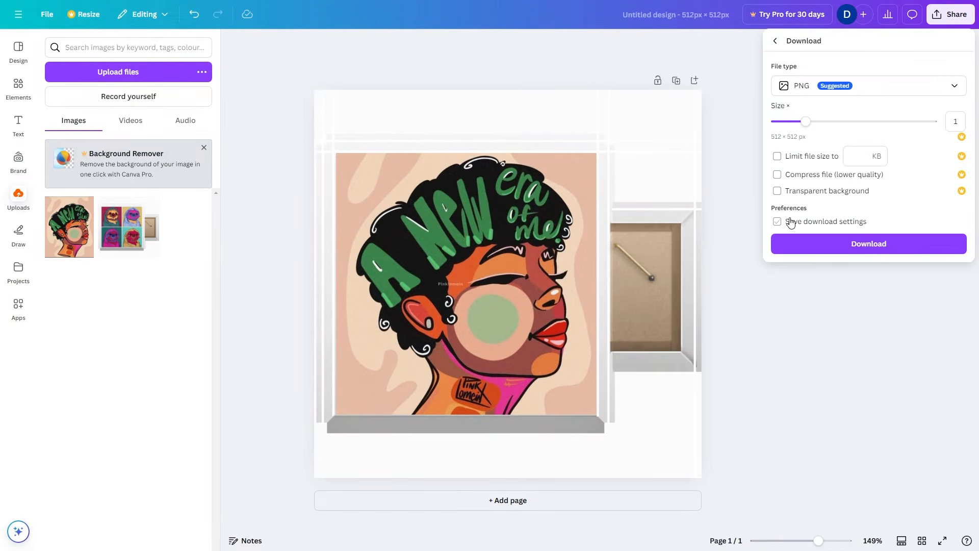
pyautogui.click(898, 244)
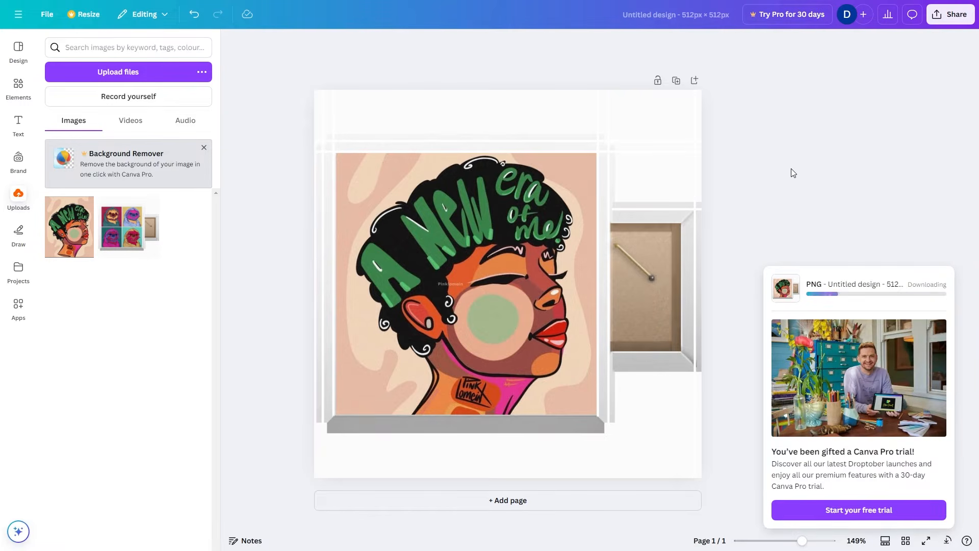
pyautogui.press('Return')
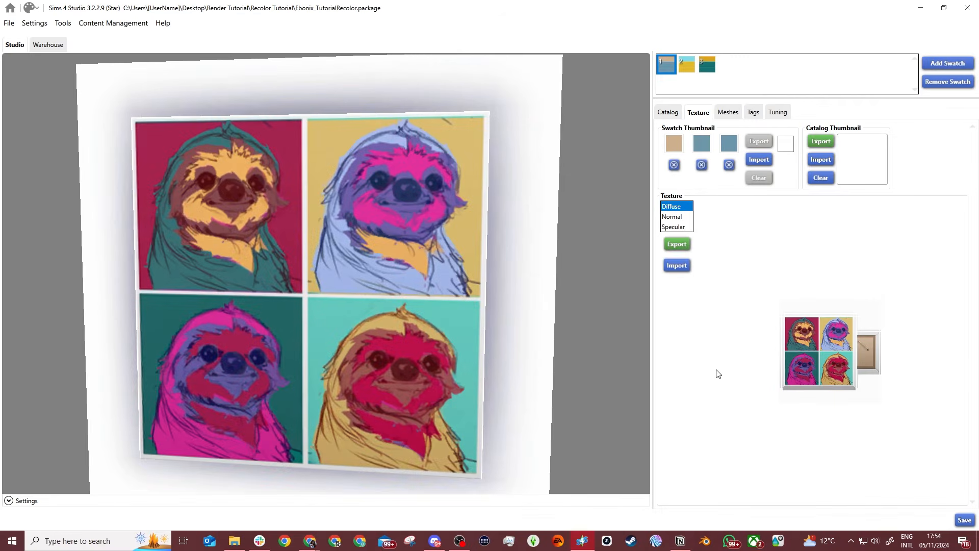
# Step: In Sims 4 Studio, import the downloaded image as the first swatch's diffuse texture and inspect the painting from several angles
pyautogui.click(671, 270)
pyautogui.doubleClick(151, 95)
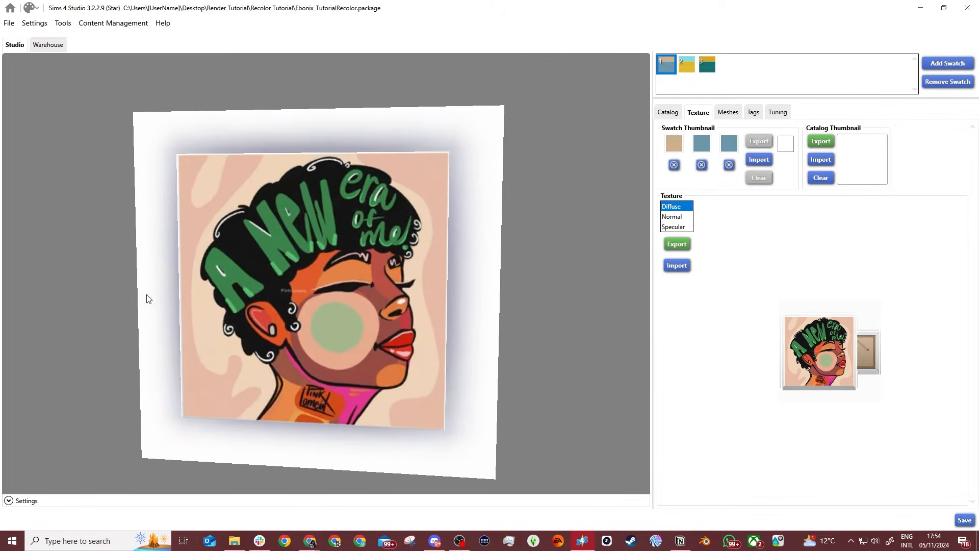
pyautogui.moveTo(145, 297); pyautogui.dragTo(365, 256)
pyautogui.moveTo(365, 256); pyautogui.dragTo(172, 261, button='right')
pyautogui.moveTo(554, 413); pyautogui.dragTo(539, 312, button='right')
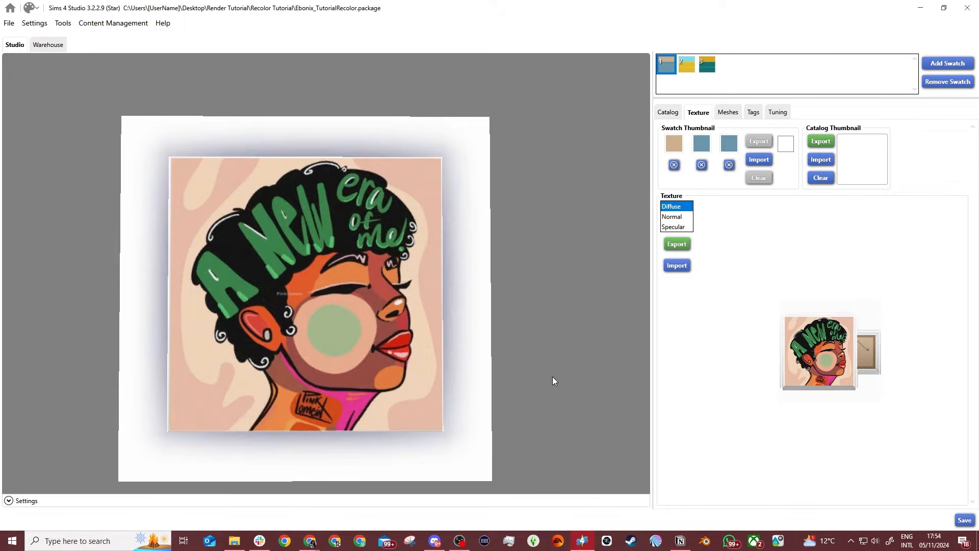
pyautogui.click(688, 71)
pyautogui.click(671, 70)
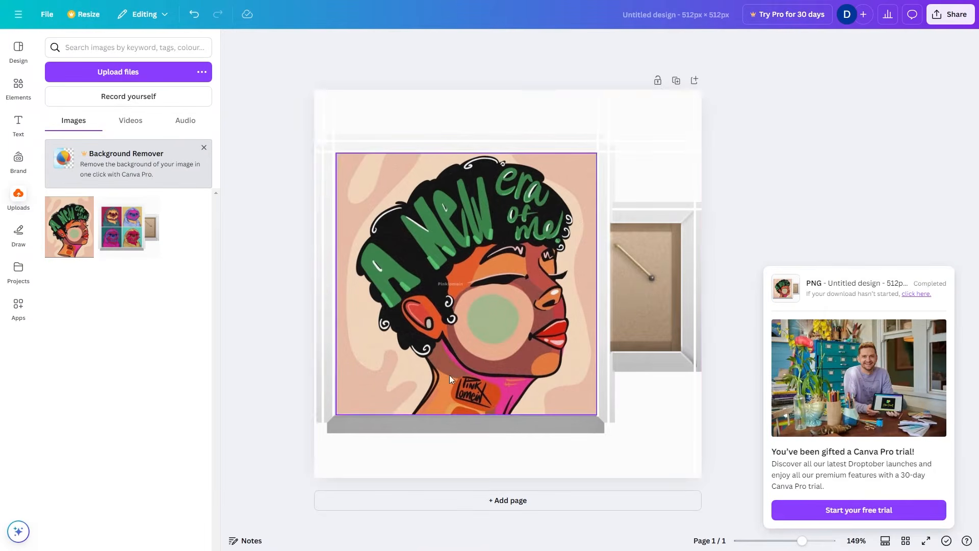
# Step: Return to the Canva design and readjust the portrait's four edges to fit just inside the white frame
pyautogui.keyDown('ctrl'); pyautogui.scroll(2, 492, 332); pyautogui.keyUp('ctrl')
pyautogui.click(493, 332)
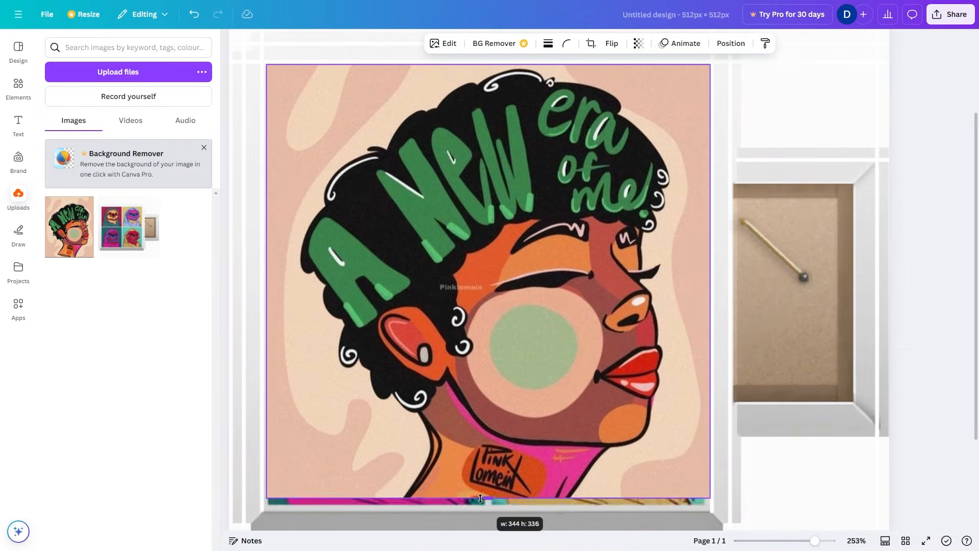
pyautogui.moveTo(264, 283); pyautogui.dragTo(269, 283)
pyautogui.moveTo(489, 65); pyautogui.dragTo(488, 67)
pyautogui.moveTo(709, 284); pyautogui.dragTo(704, 284)
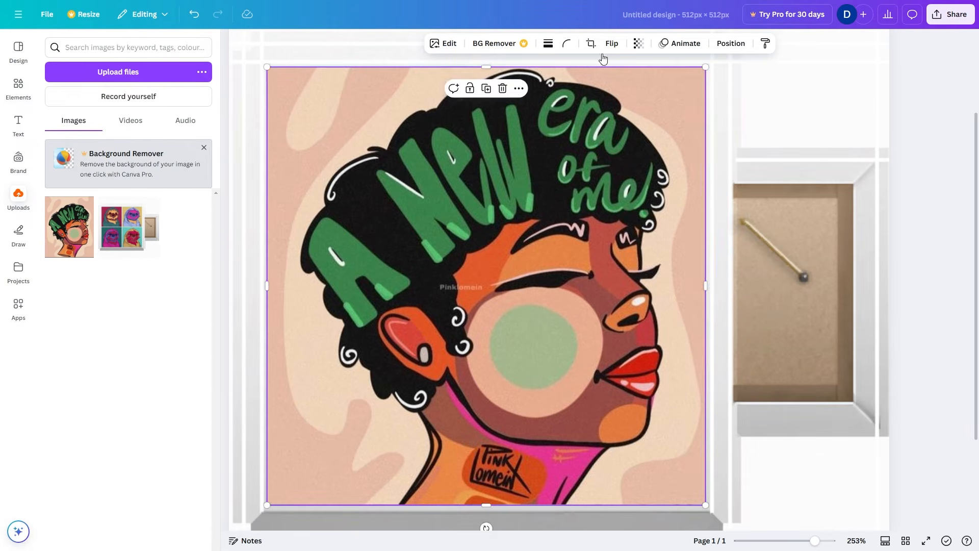
pyautogui.click(900, 163)
pyautogui.click(450, 479)
pyautogui.moveTo(487, 505); pyautogui.dragTo(487, 507)
pyautogui.click(913, 326)
pyautogui.scroll(-1, 608, 84)
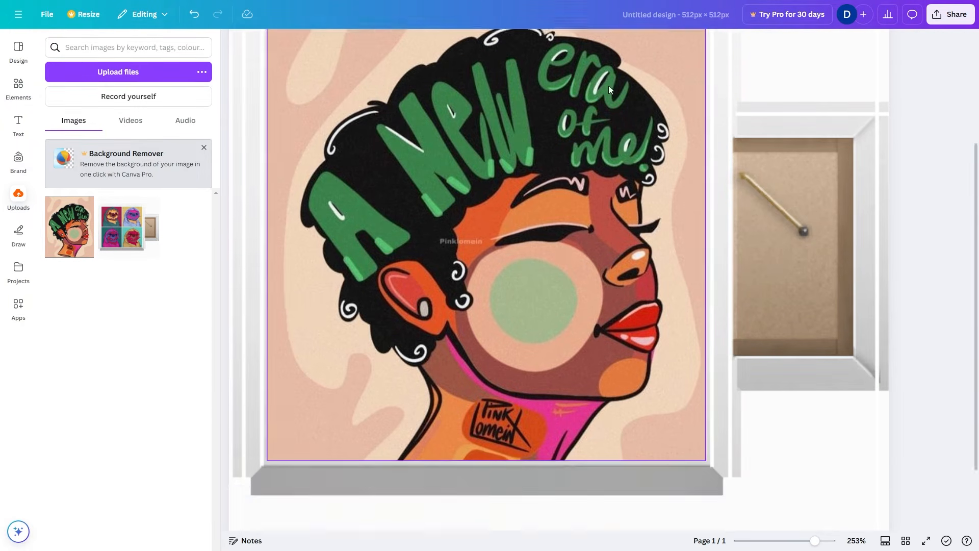
pyautogui.scroll(1, 608, 85)
# Step: Download the revised design, switch to Sims 4 Studio and import it as the first swatch's diffuse texture
pyautogui.click(951, 14)
pyautogui.click(795, 220)
pyautogui.hotkey('alt', 'Tab')
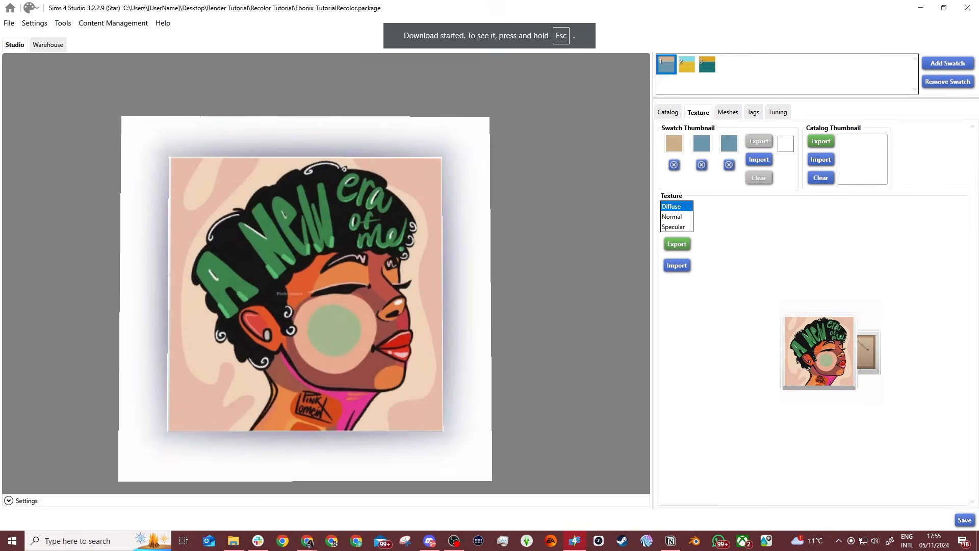
pyautogui.click(677, 265)
pyautogui.doubleClick(173, 70)
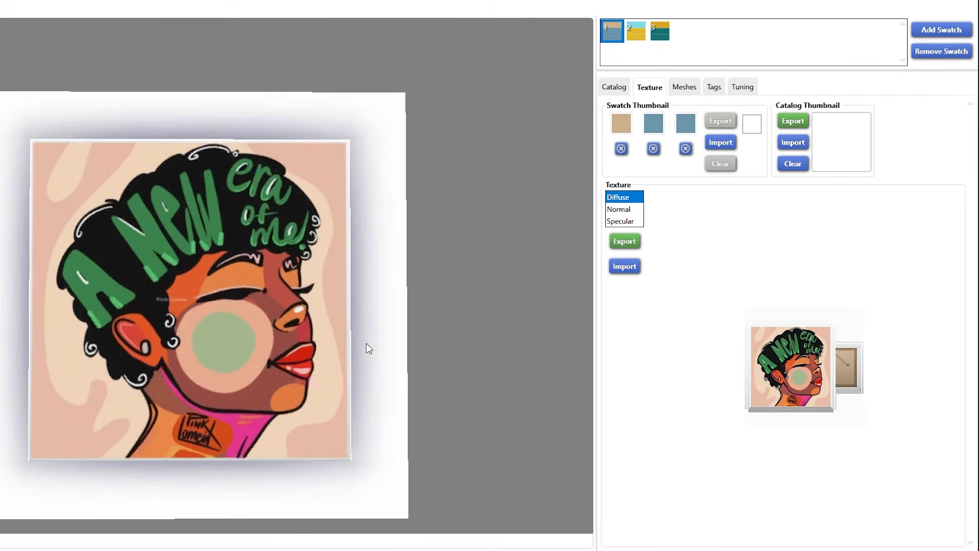
pyautogui.moveTo(366, 343); pyautogui.dragTo(404, 326)
# Step: Remove the second and third swatch thumbnail colours and set the remaining colour to green #518C44
pyautogui.click(687, 146)
pyautogui.click(654, 147)
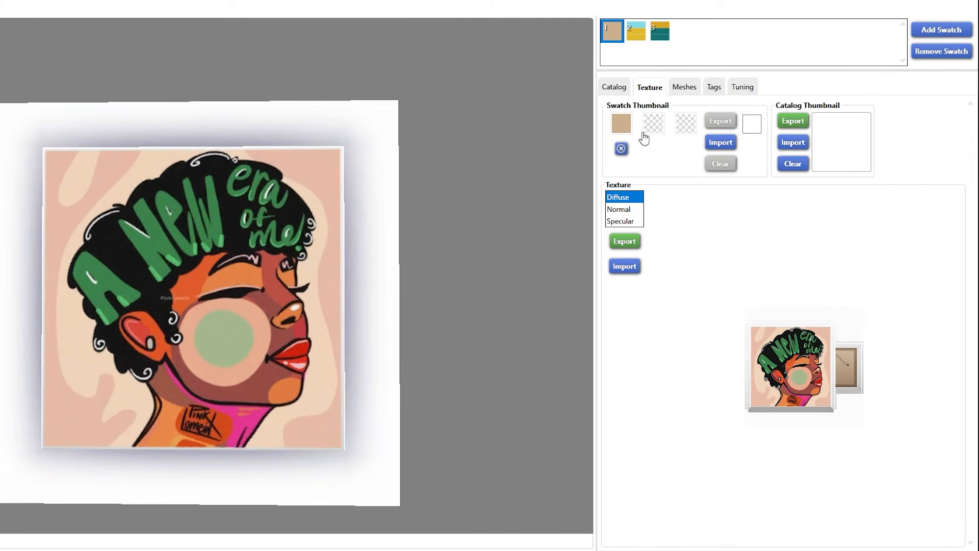
pyautogui.click(621, 124)
pyautogui.moveTo(719, 203); pyautogui.dragTo(710, 198)
pyautogui.moveTo(825, 172); pyautogui.dragTo(783, 173)
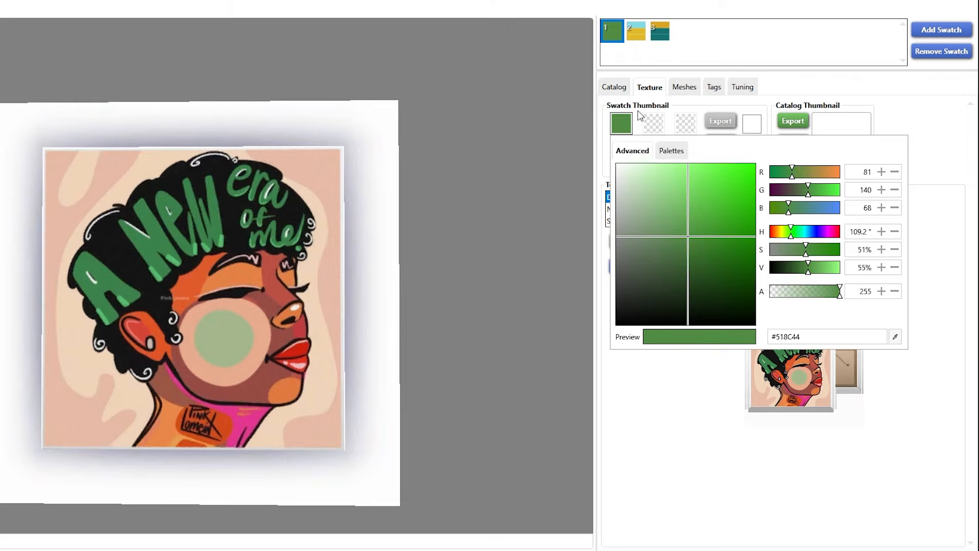
# Step: Rename the catalog item as "Ebonix Pinklomein Pop Art"
pyautogui.click(614, 88)
pyautogui.moveTo(708, 127); pyautogui.dragTo(573, 105)
pyautogui.press('BackSpace')
pyautogui.write('Ebonix P')
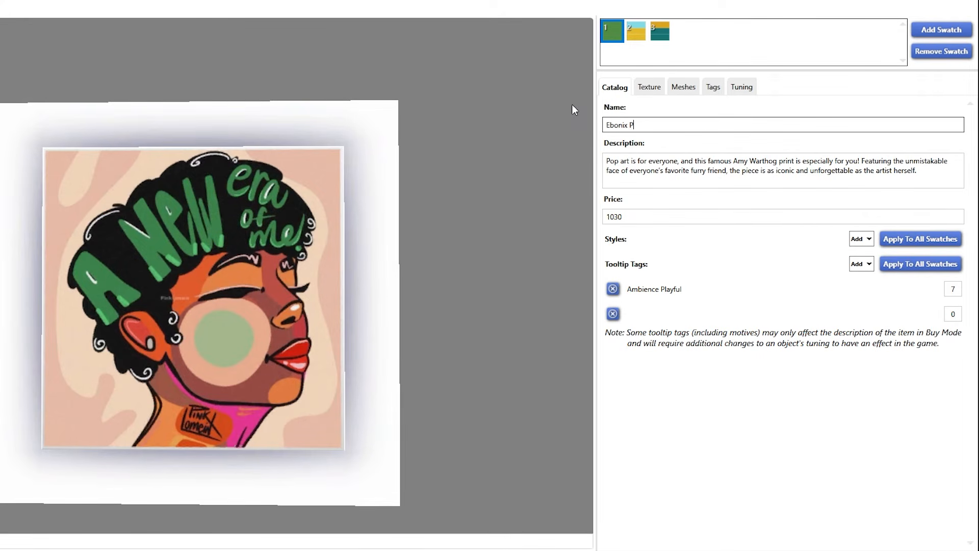
pyautogui.write('inklomein Pop Art')
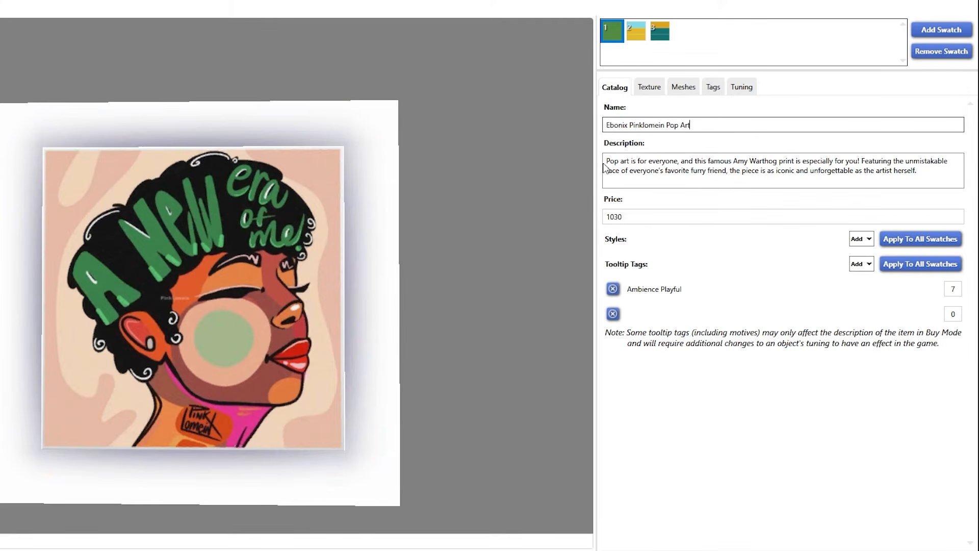
# Step: Replace the description with "Created for The Sims 4 by Ebonix" and "All Credits go to the original artist: Pinklomein !", and set the price to 250
pyautogui.moveTo(604, 163); pyautogui.dragTo(934, 201)
pyautogui.write('Pinklomein !')
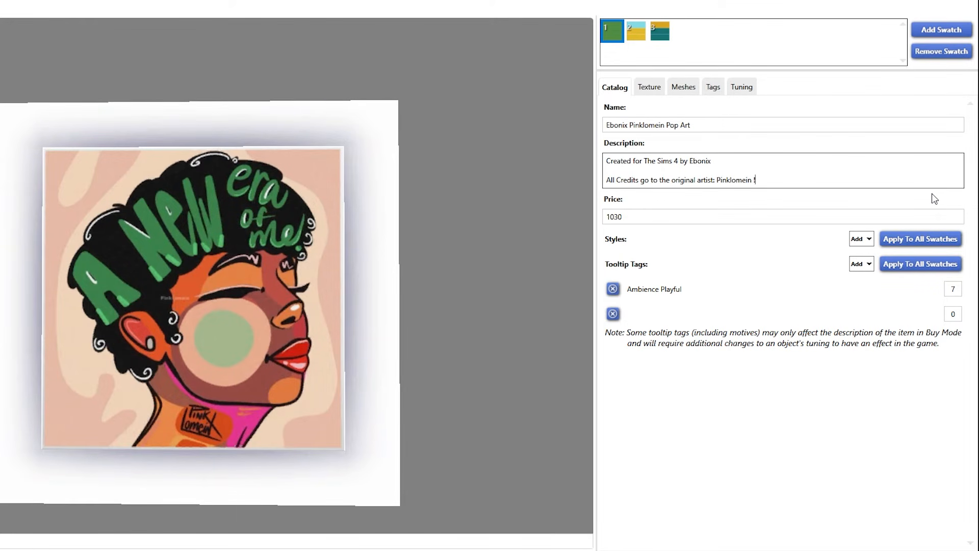
pyautogui.click(657, 217)
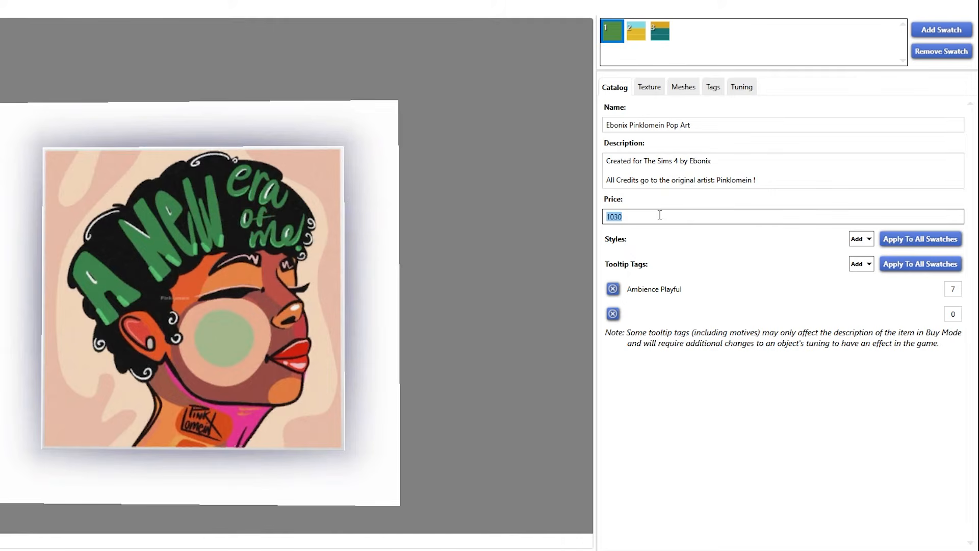
pyautogui.write('250')
# Step: Save the package and remove the Ambience Playful tooltip tag from the item
pyautogui.click(905, 547)
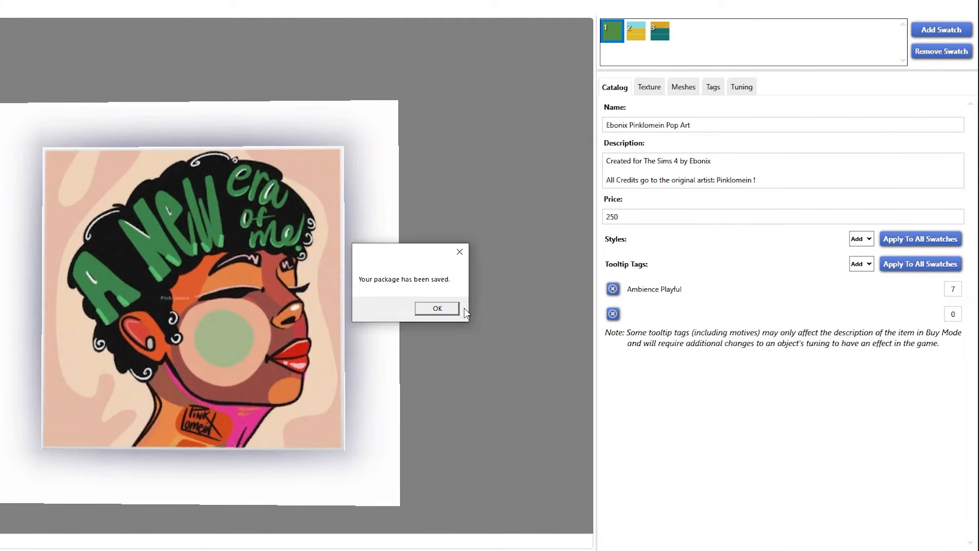
pyautogui.click(448, 308)
pyautogui.click(612, 288)
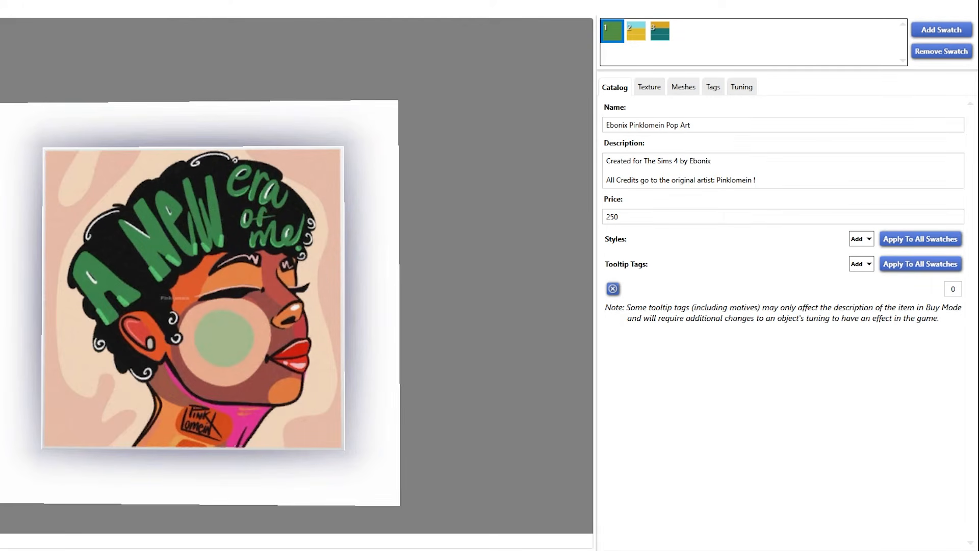
# Step: Add the Art Deco, Luxe and Modern styles to the painting's catalog entry
pyautogui.click(862, 239)
pyautogui.click(872, 263)
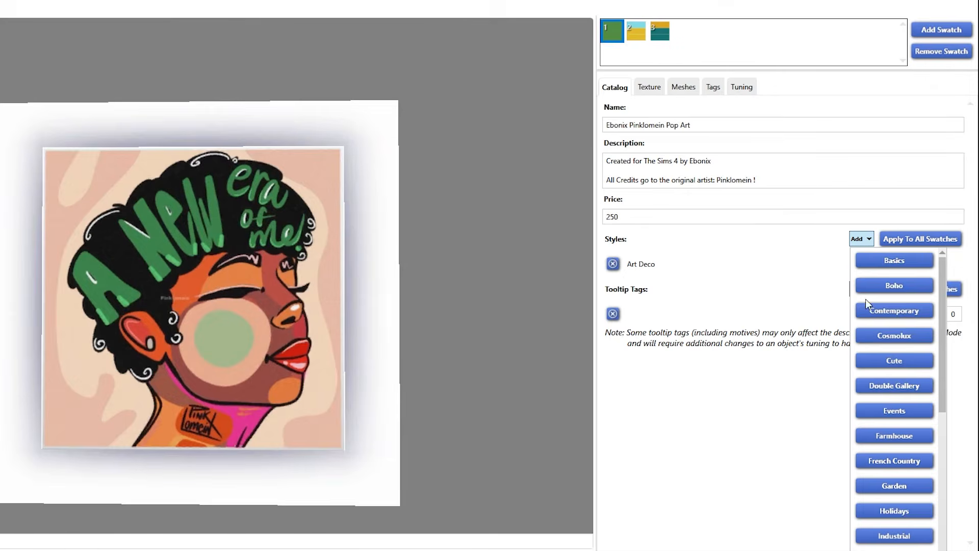
pyautogui.scroll(-5, 866, 304)
pyautogui.click(882, 313)
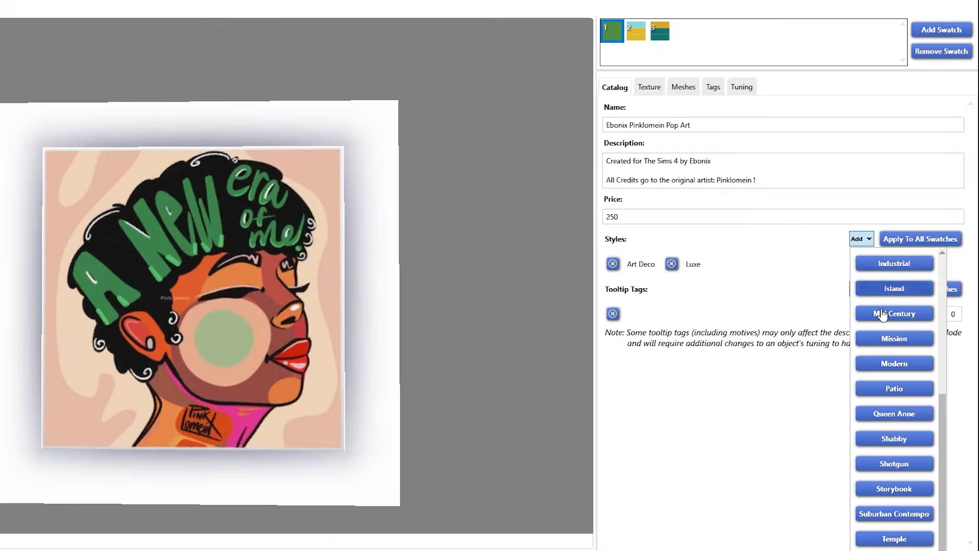
pyautogui.scroll(-1, 882, 313)
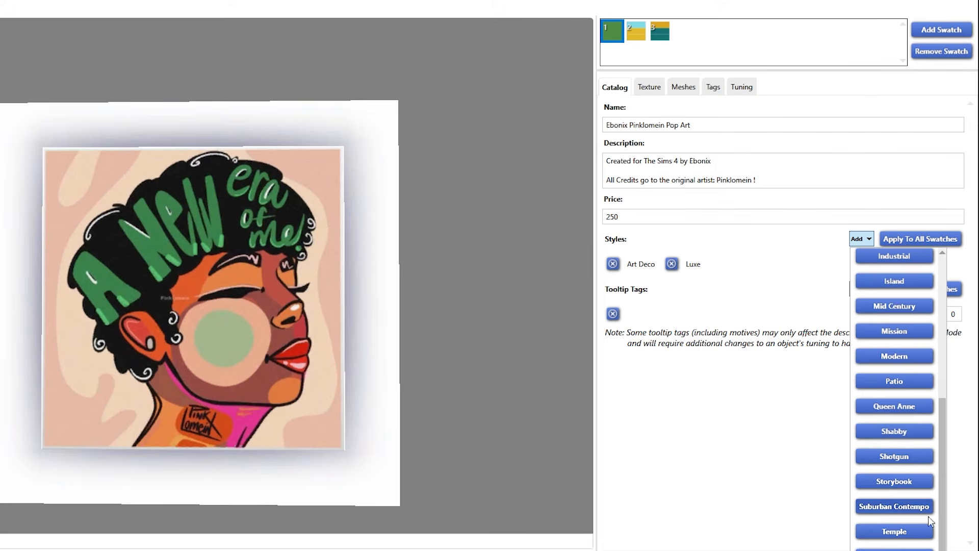
pyautogui.click(884, 357)
# Step: Remove the remaining blank tooltip tag entry from the painting and save the package
pyautogui.click(861, 288)
pyautogui.scroll(-4, 881, 160)
pyautogui.scroll(4, 881, 160)
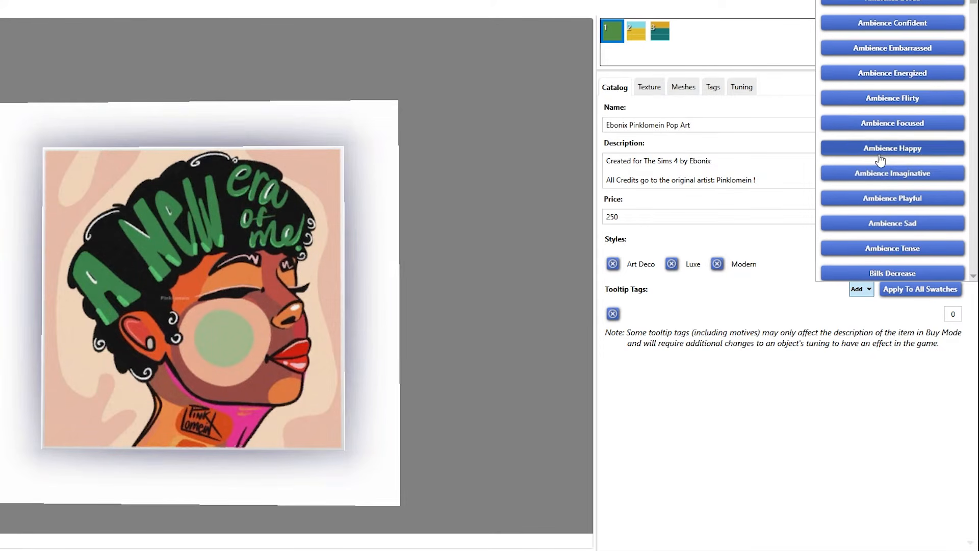
pyautogui.scroll(-3, 940, 145)
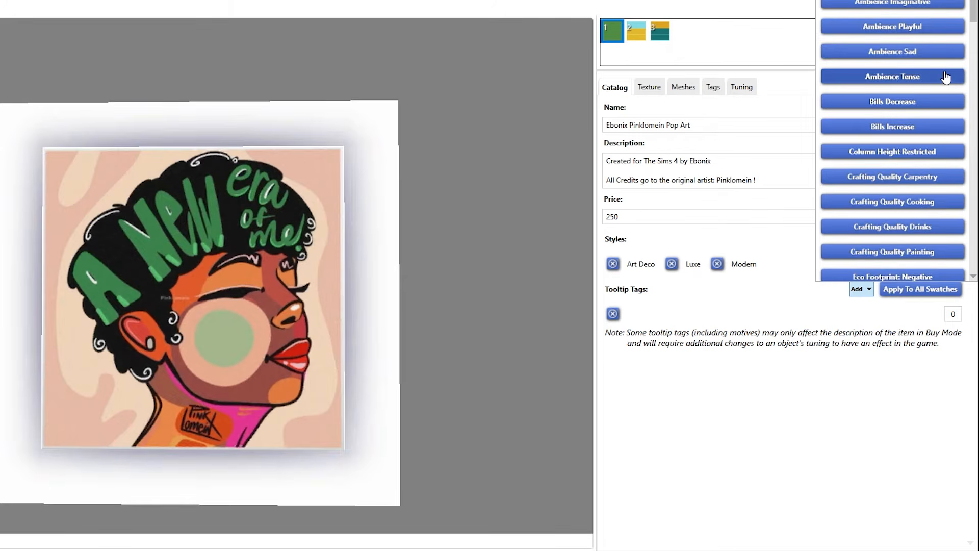
pyautogui.scroll(-4, 946, 78)
pyautogui.moveTo(973, 29); pyautogui.dragTo(973, 219)
pyautogui.click(788, 391)
pyautogui.click(613, 313)
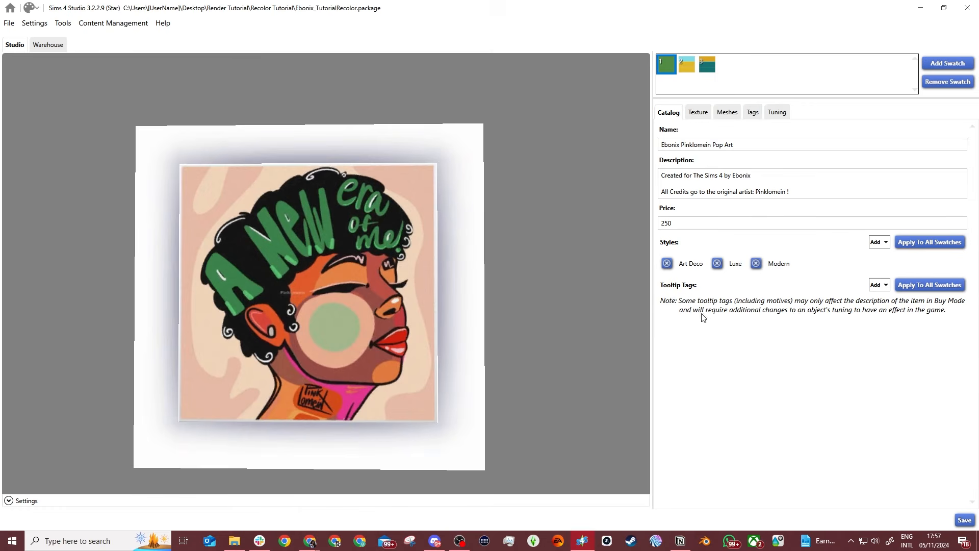
pyautogui.click(964, 520)
pyautogui.click(510, 301)
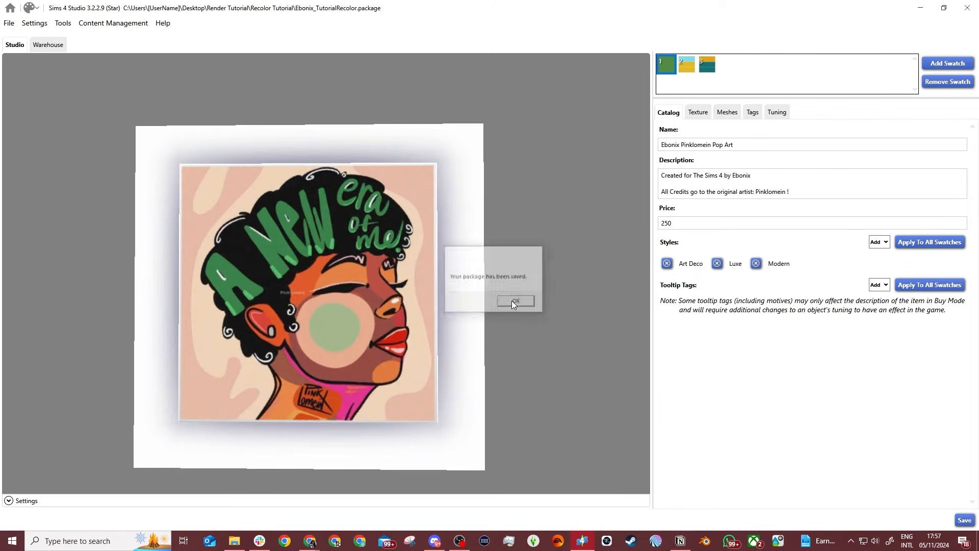
# Step: Review the painting's tags, including the Gameplay Effects category, and save the package again from the catalog view
pyautogui.click(759, 115)
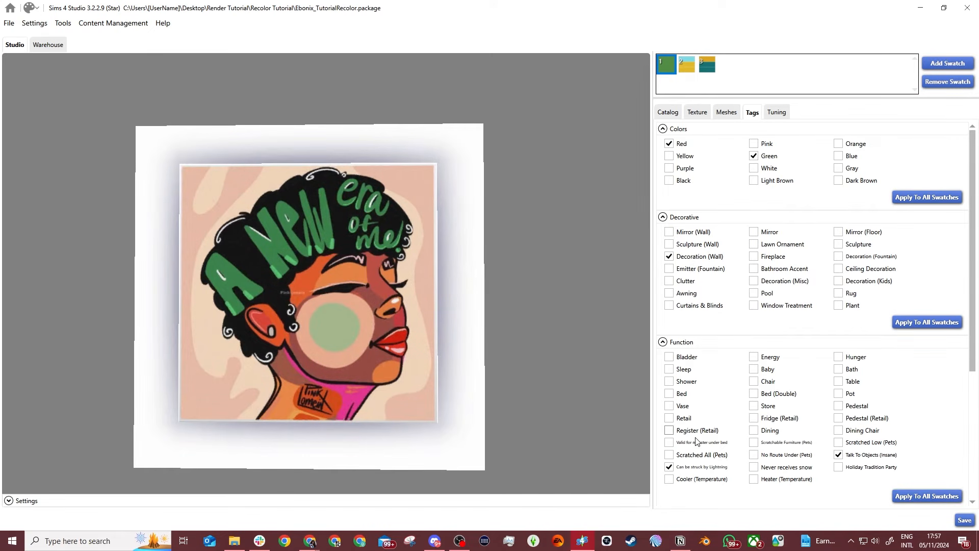
pyautogui.scroll(-4, 816, 403)
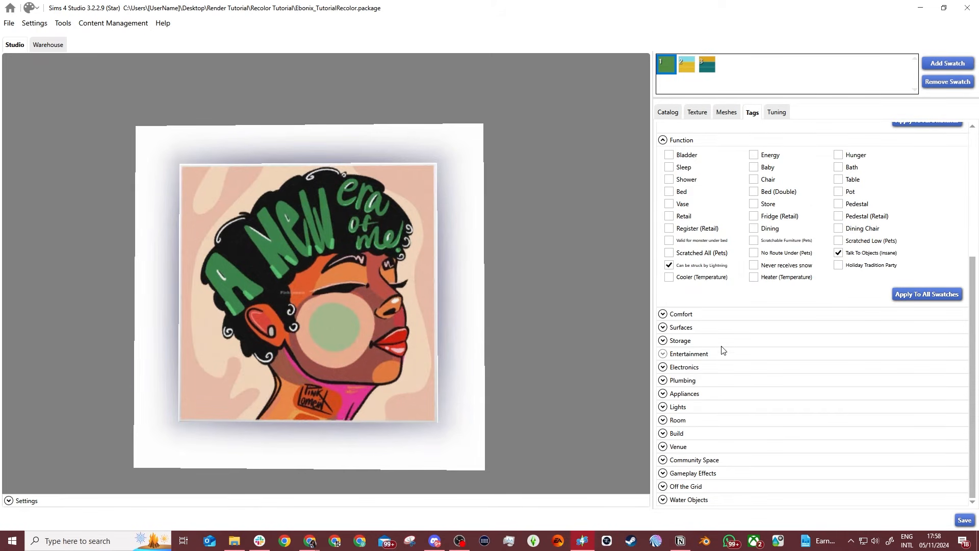
pyautogui.click(693, 473)
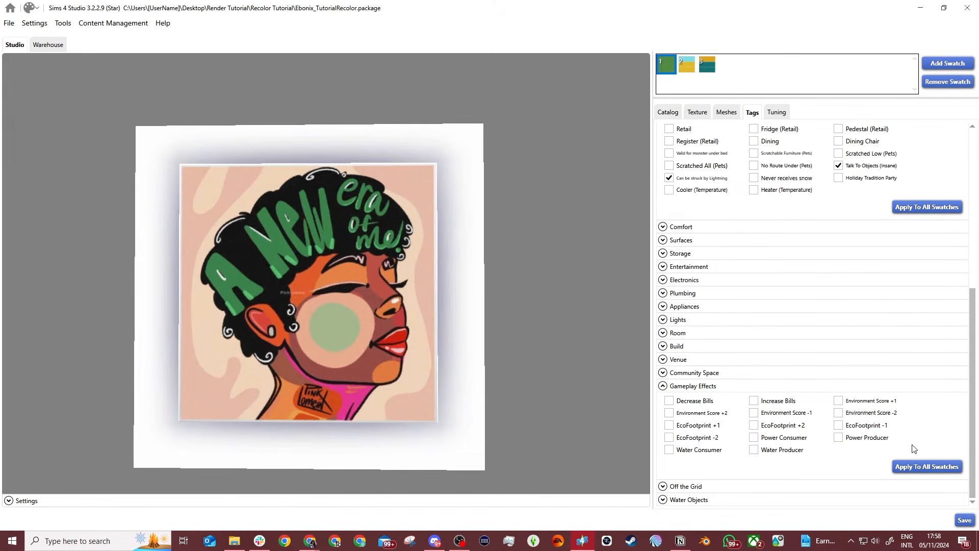
pyautogui.scroll(10, 709, 357)
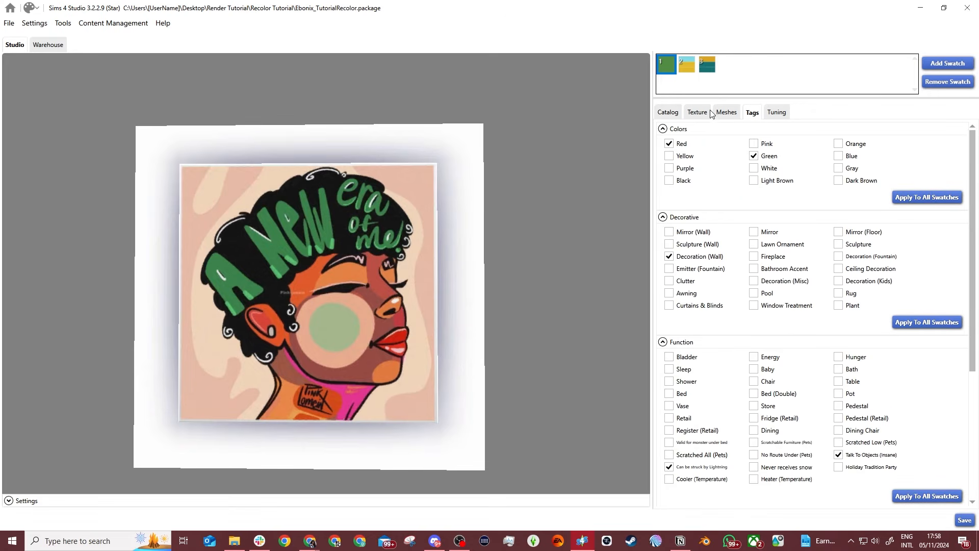
pyautogui.click(668, 112)
pyautogui.click(961, 521)
pyautogui.click(518, 301)
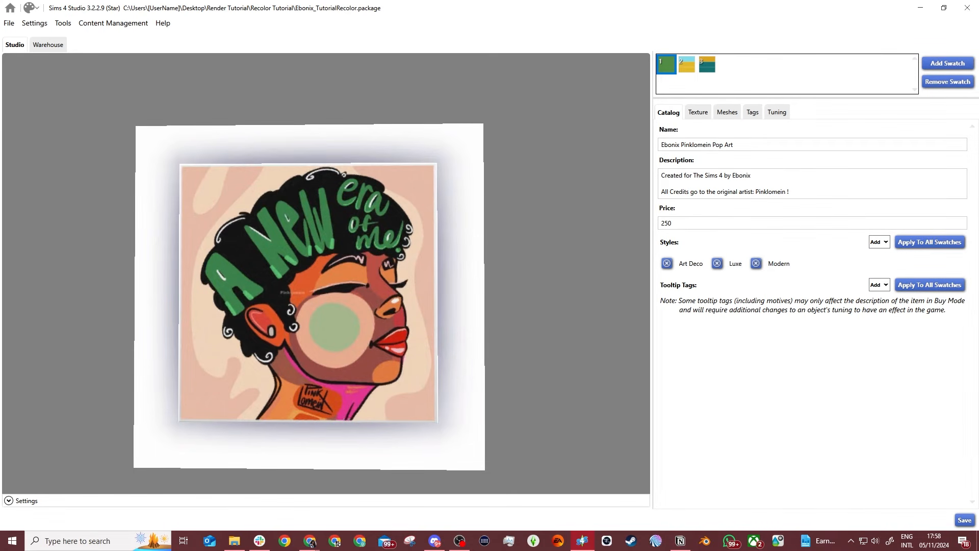
# Step: In File Explorer, copy Ebonix_TutorialRecolor.package from the Recolor Tutorial folder into the TESTING folder inside The Sims 4 Mods folder
pyautogui.click(234, 541)
pyautogui.click(448, 263)
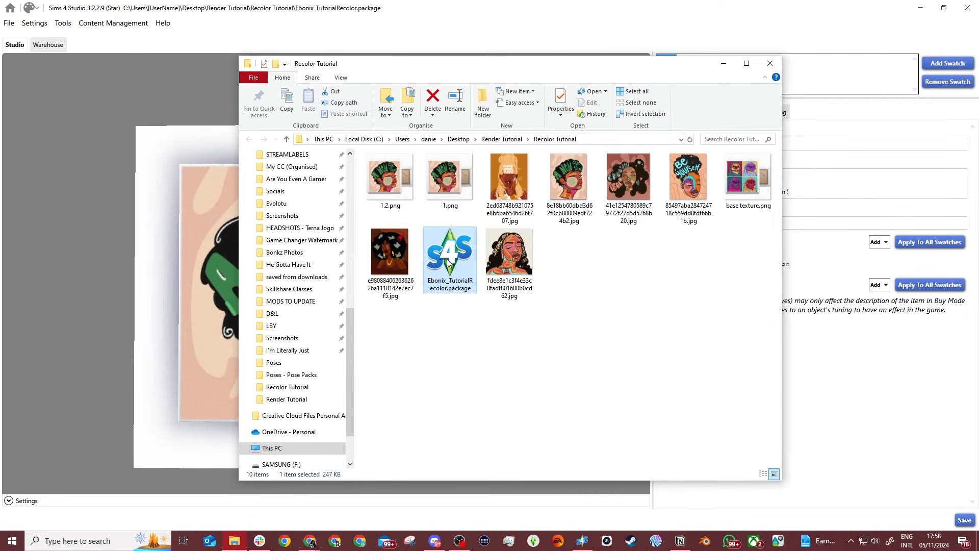
pyautogui.rightClick(451, 271)
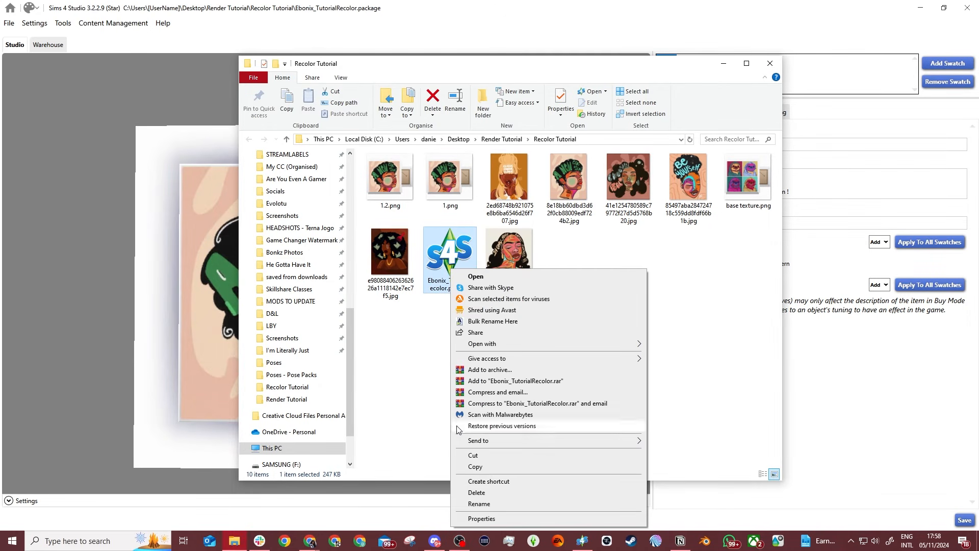
pyautogui.click(475, 468)
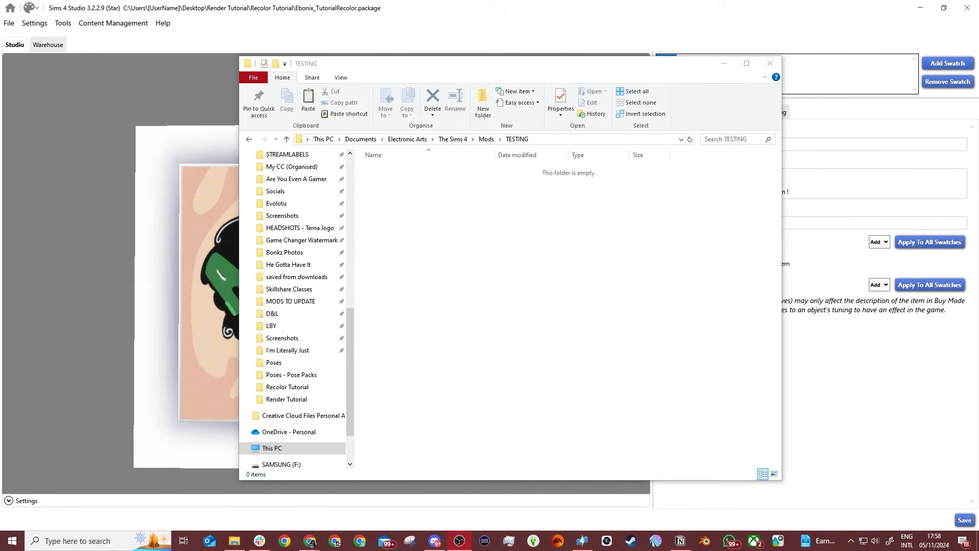
pyautogui.rightClick(483, 242)
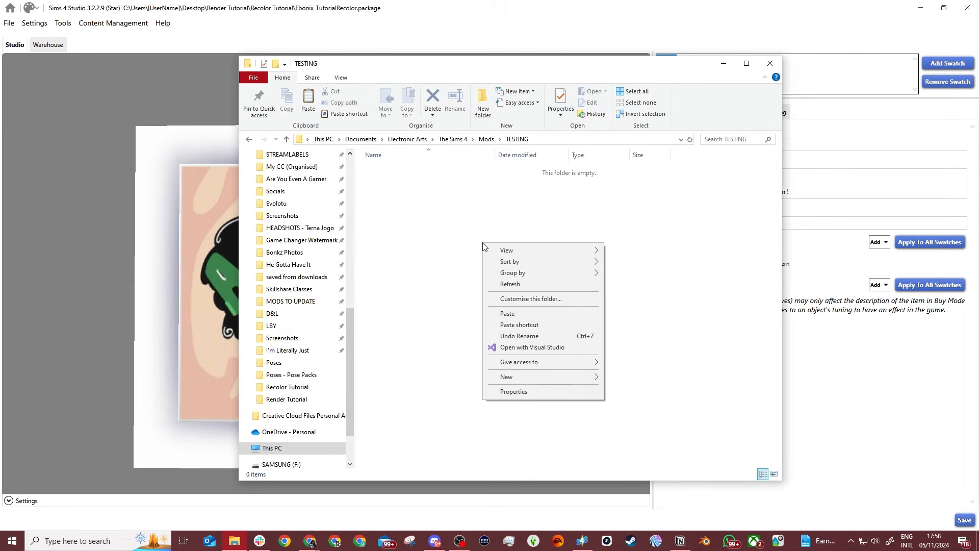
pyautogui.click(508, 314)
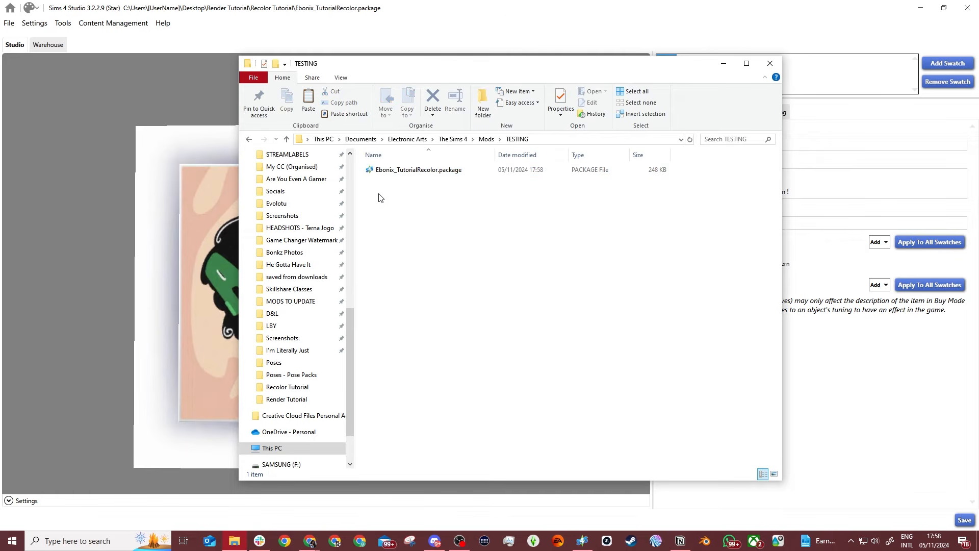